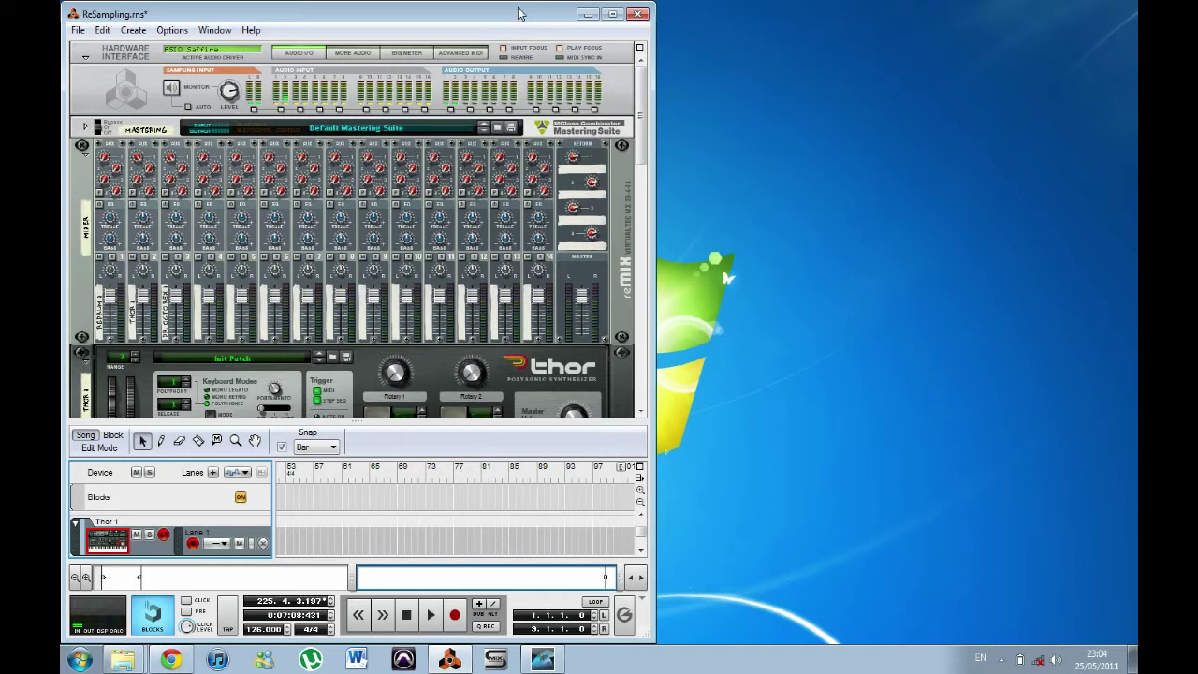
Show the rack's back panel to check how the Sampling Input is cabled.
key("Tab")
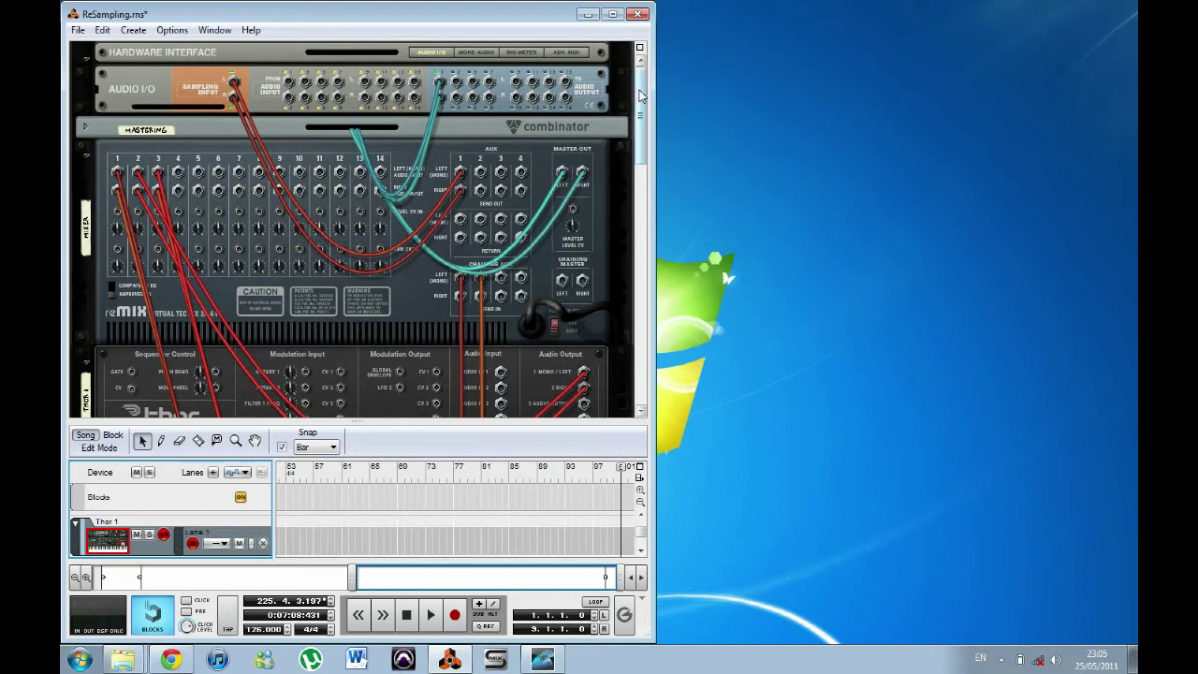
Flip the rack to the front and scroll down to the Dr.OctoRex and Redrum.
key("Tab")
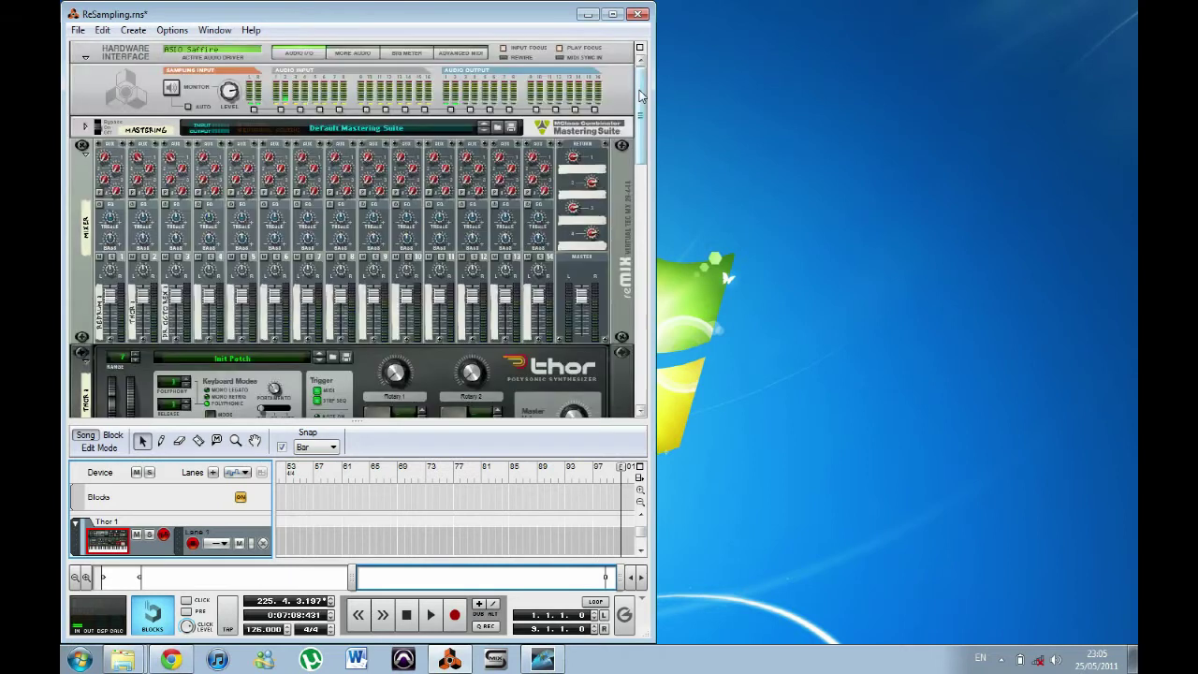
left_click_drag(642, 94, 644, 263)
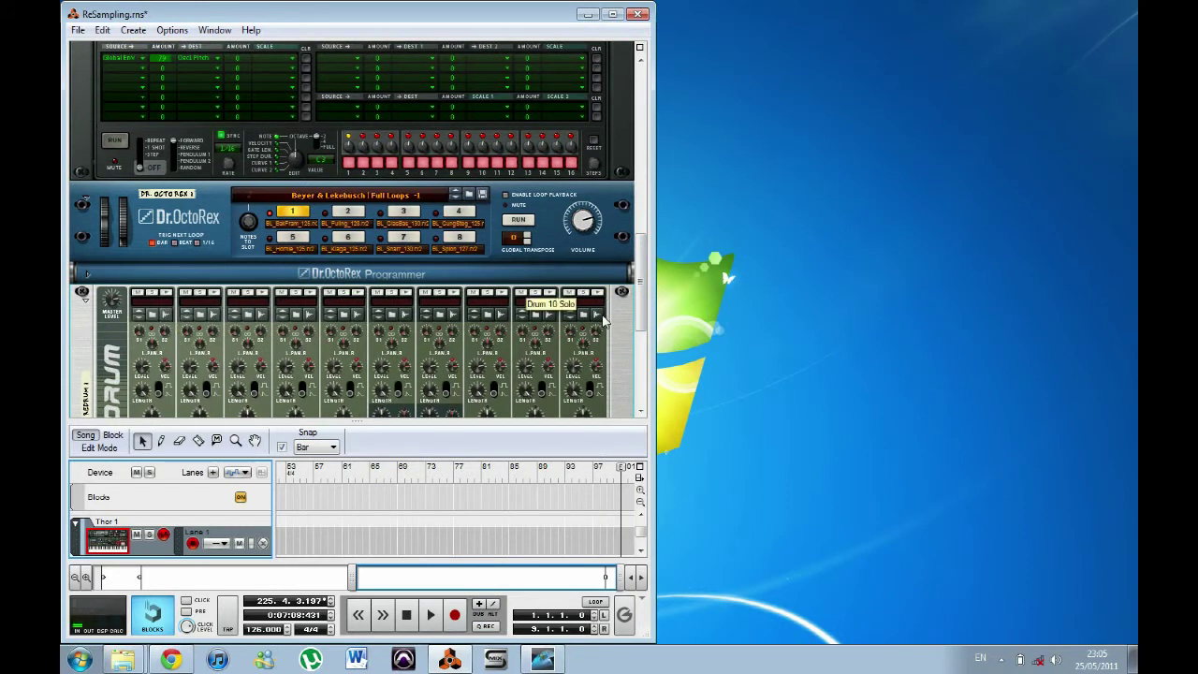
left_click_drag(644, 290, 642, 192)
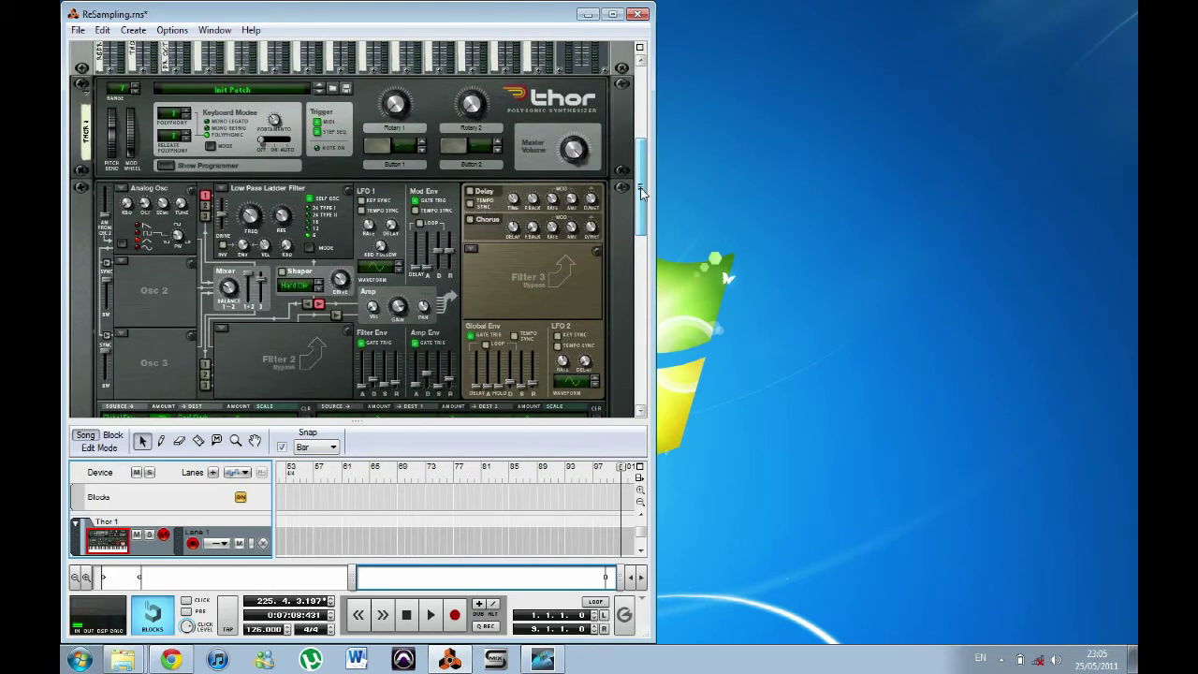
left_click_drag(641, 187, 637, 259)
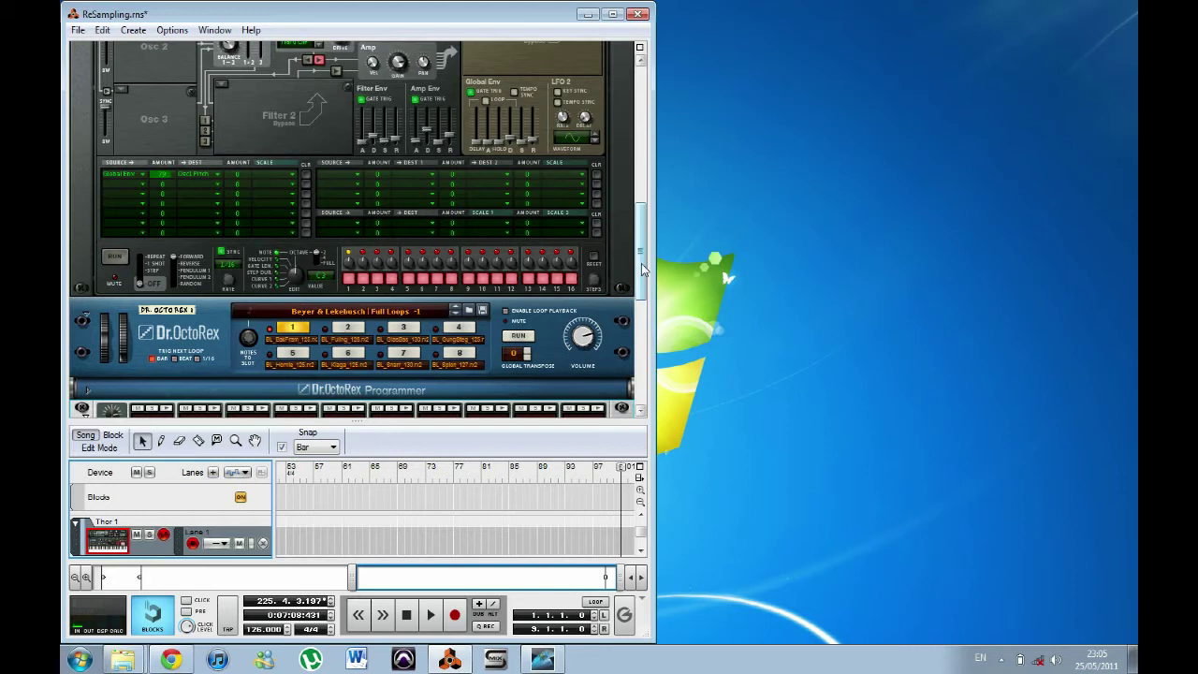
left_click_drag(642, 263, 640, 208)
scroll(640, 208, "up", 2)
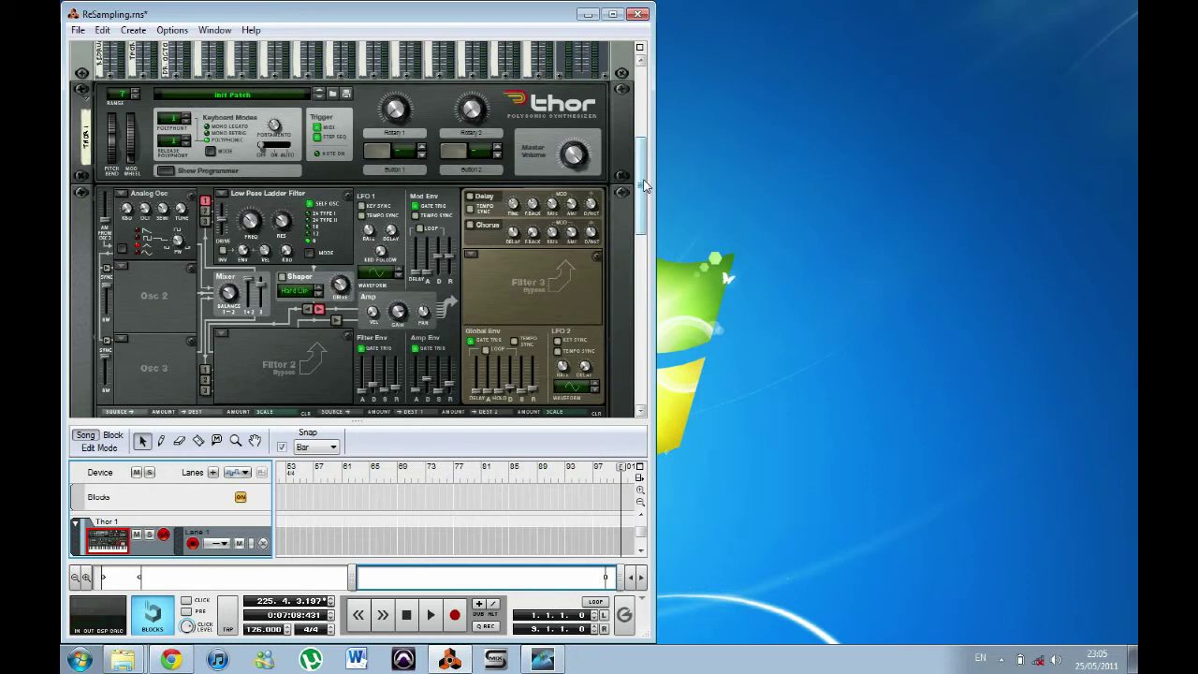
left_click_drag(644, 185, 649, 113)
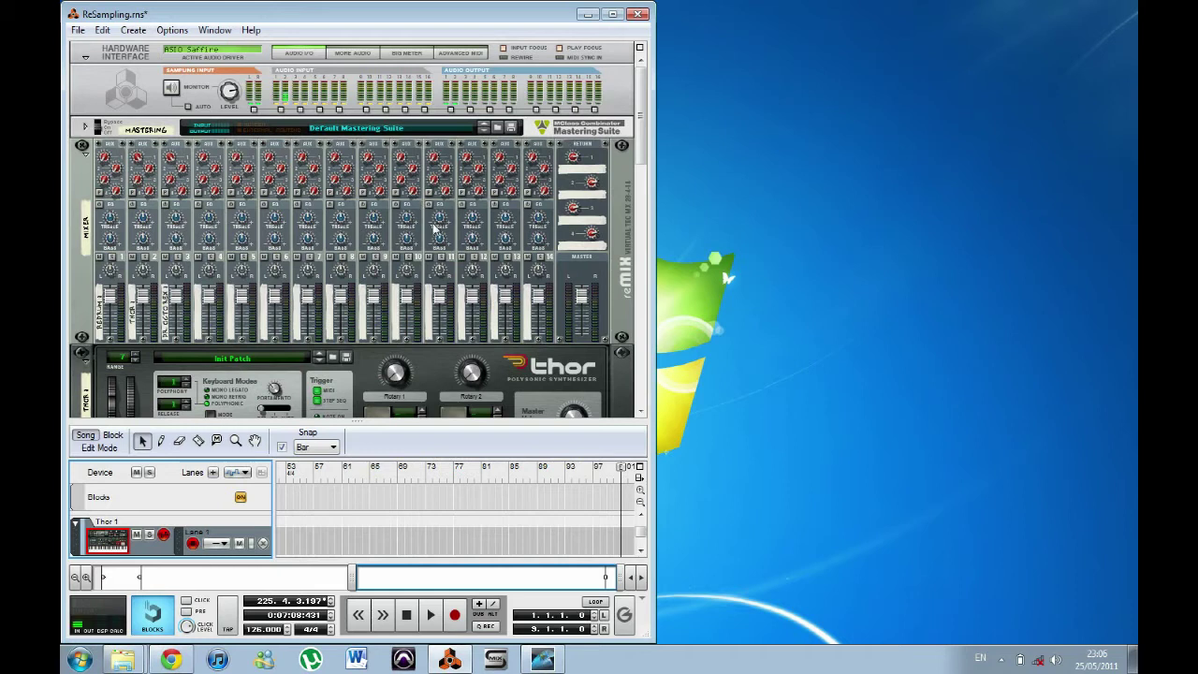
key("Tab")
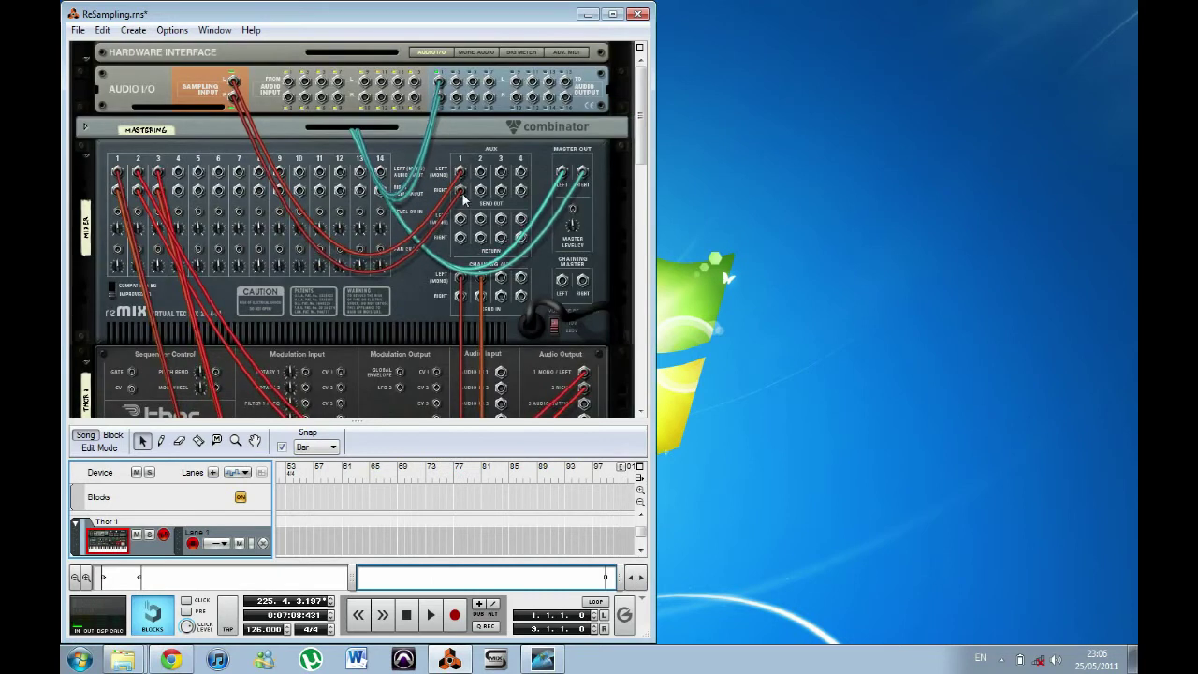
mouse_move(465, 190)
key("Tab")
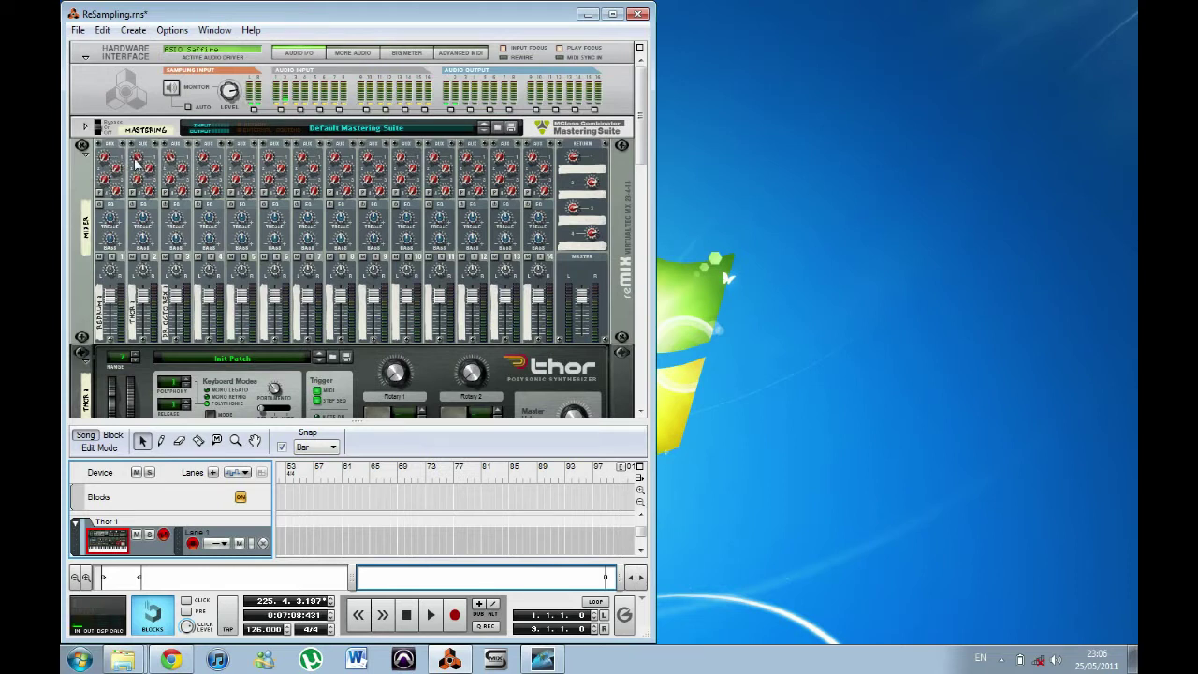
Scroll the rack down until the Redrum is visible beneath the Dr.OctoRex.
mouse_move(172, 161)
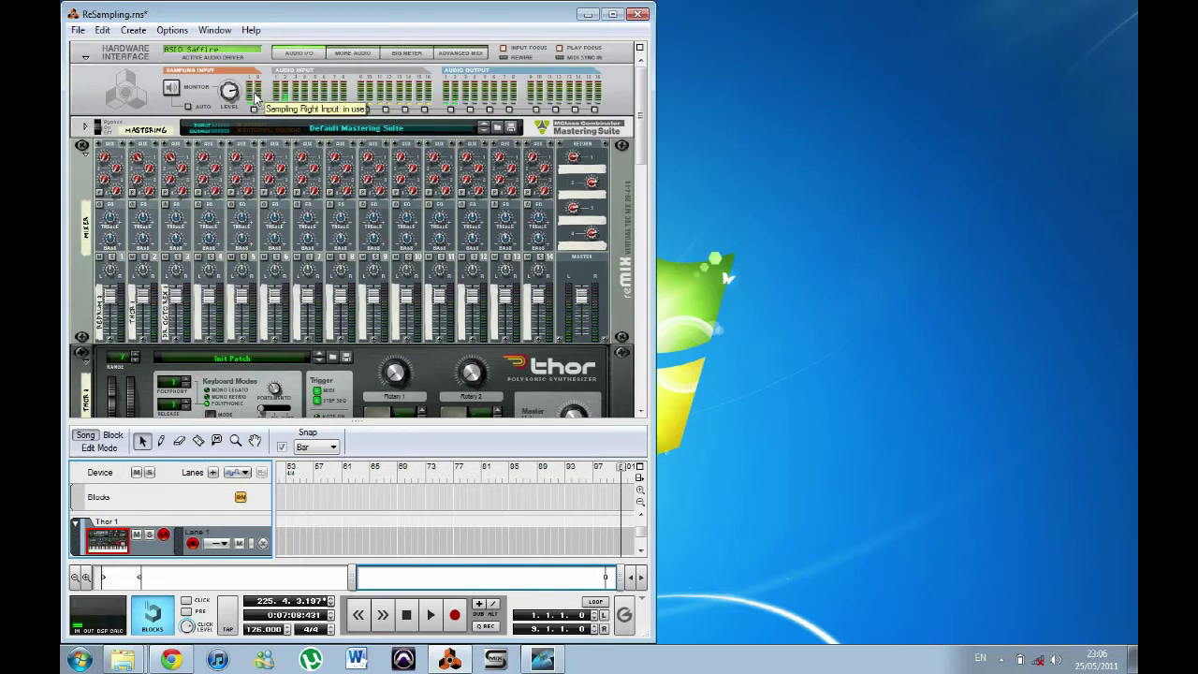
left_click_drag(640, 109, 634, 311)
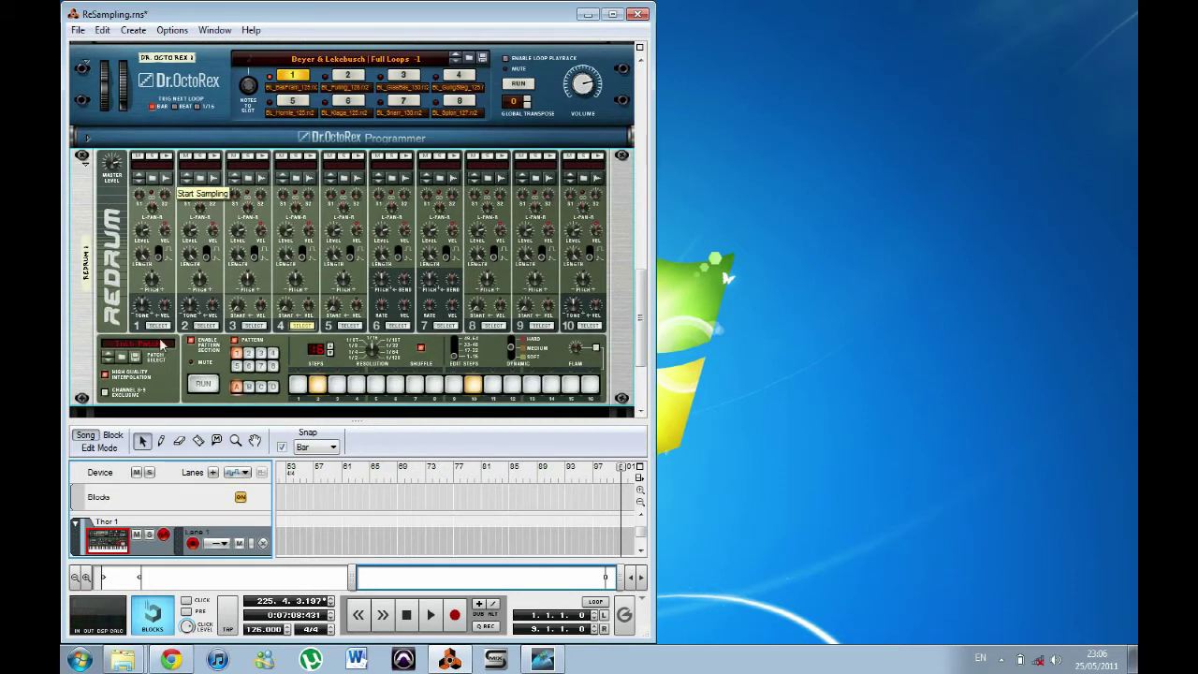
Resample the Dr.OctoRex loop into Redrum channel 1 and audition it.
left_click(158, 325)
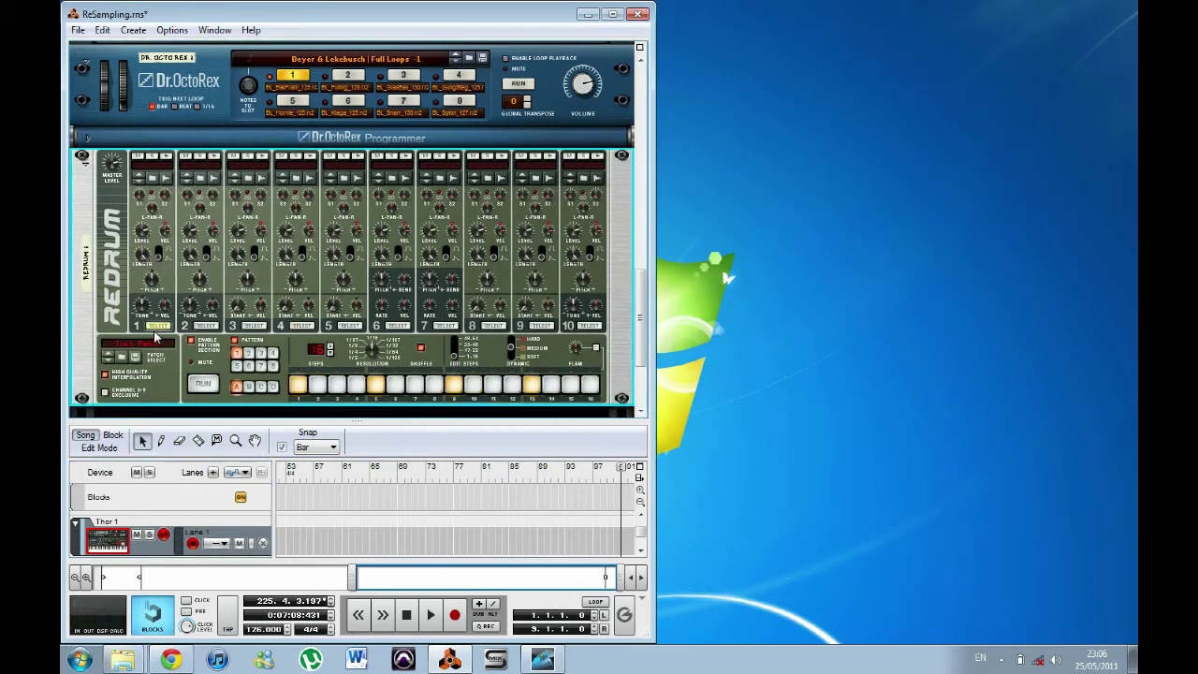
left_click(169, 179)
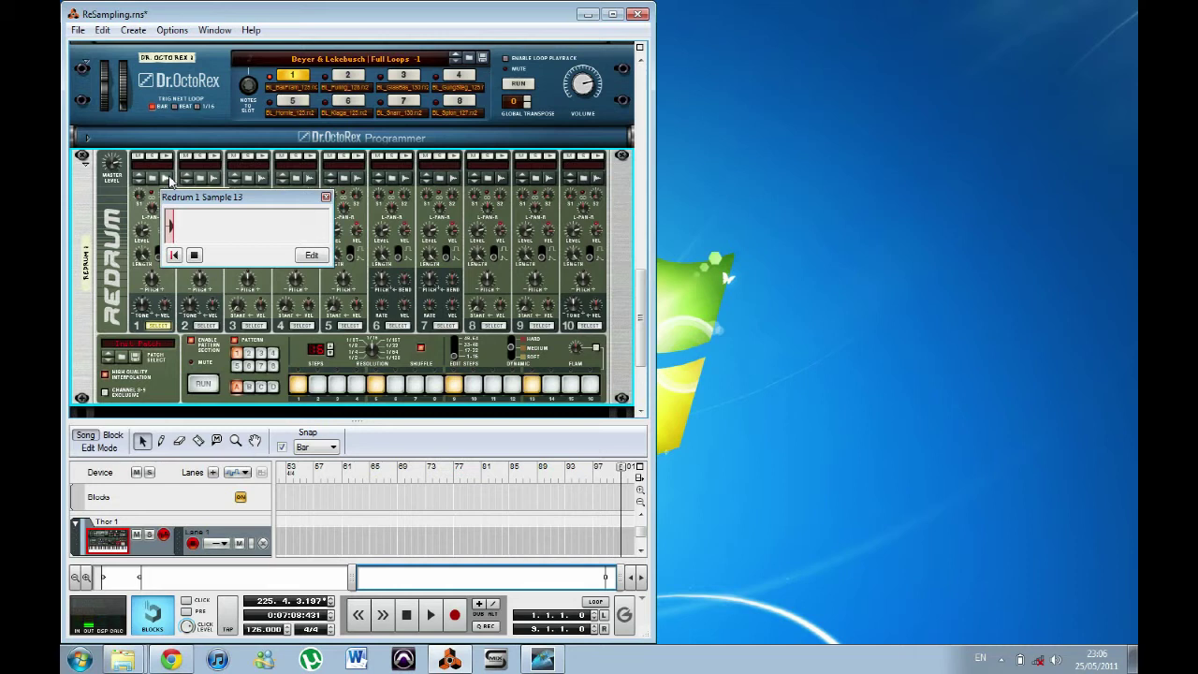
left_click(192, 254)
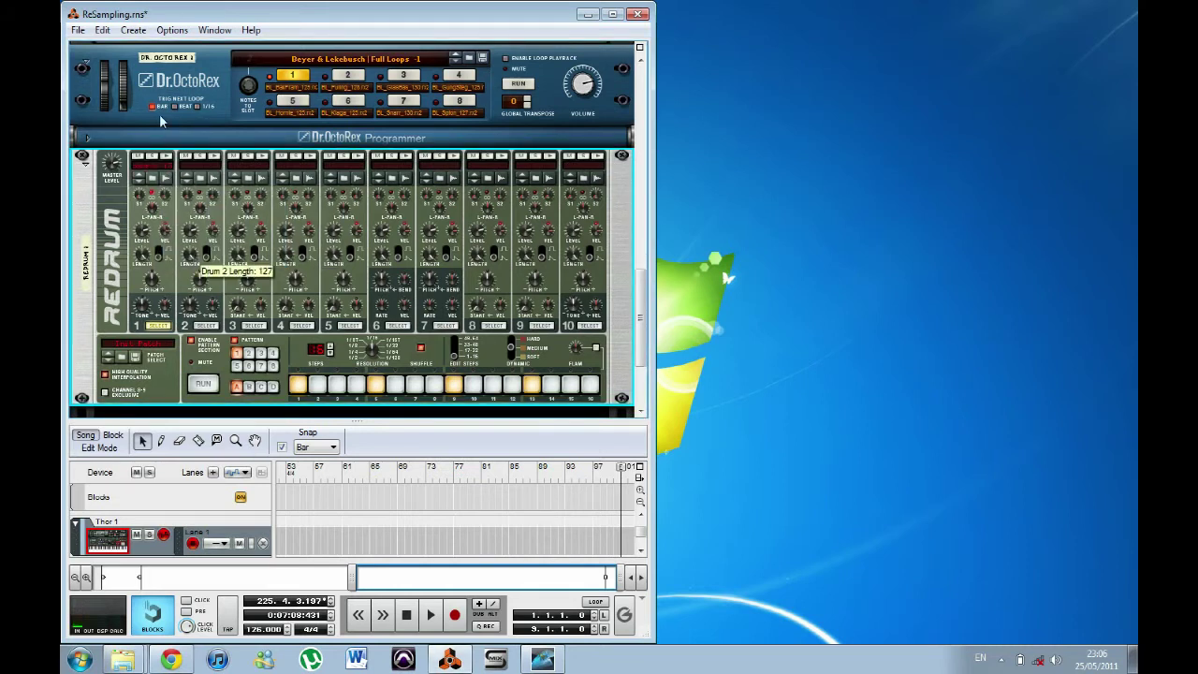
left_click(168, 156)
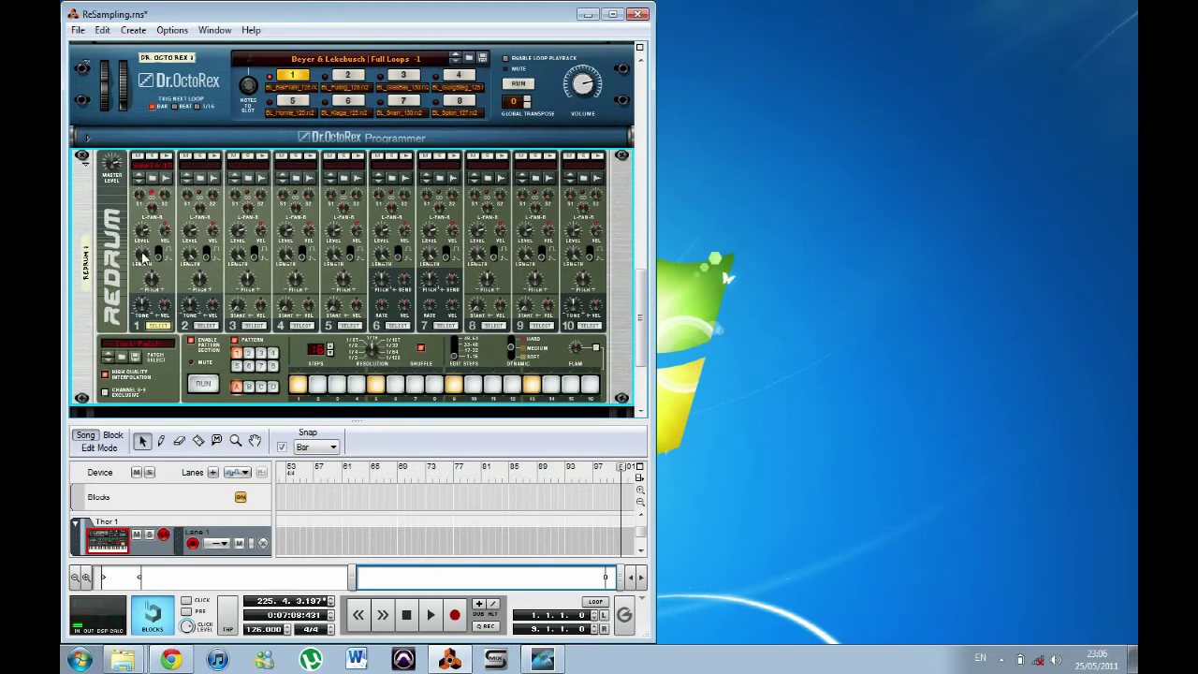
Shorten drum 1's length to 68 and audition the result repeatedly.
mouse_move(143, 258)
left_mouse_down()
mouse_move(148, 281)
mouse_move(147, 254)
left_mouse_up()
left_click(165, 157)
left_click(166, 156)
left_click(167, 156)
left_click(166, 159)
left_click(166, 159)
left_click(167, 159)
left_click(167, 159)
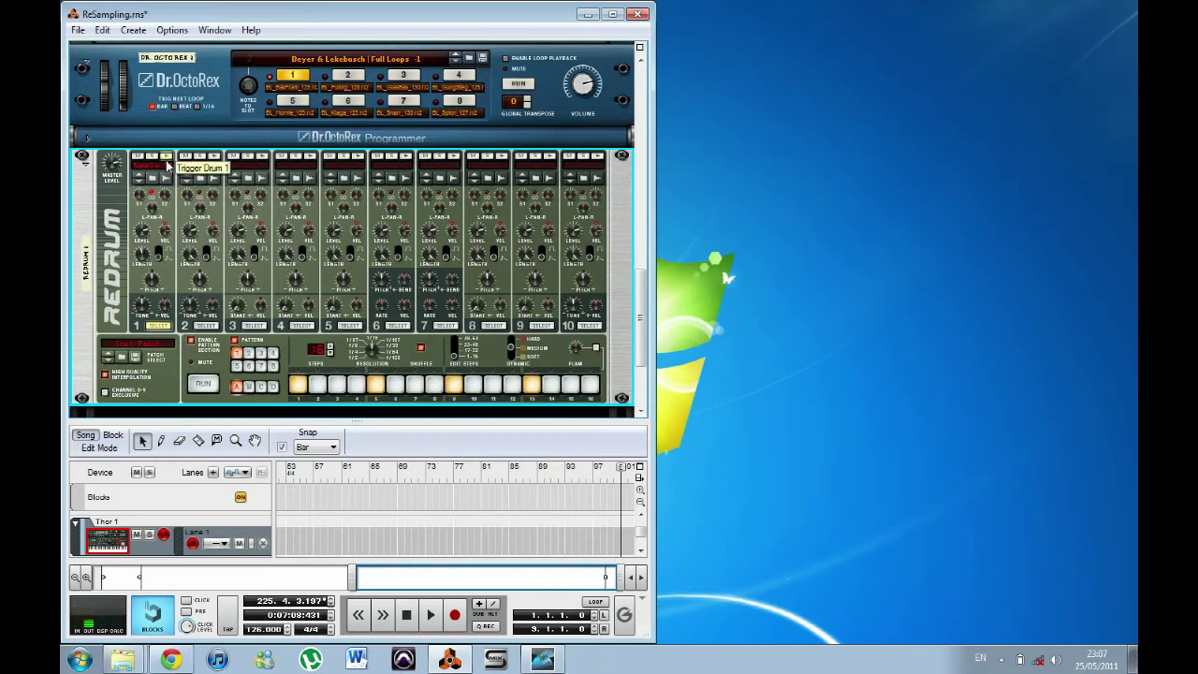
left_click(642, 552)
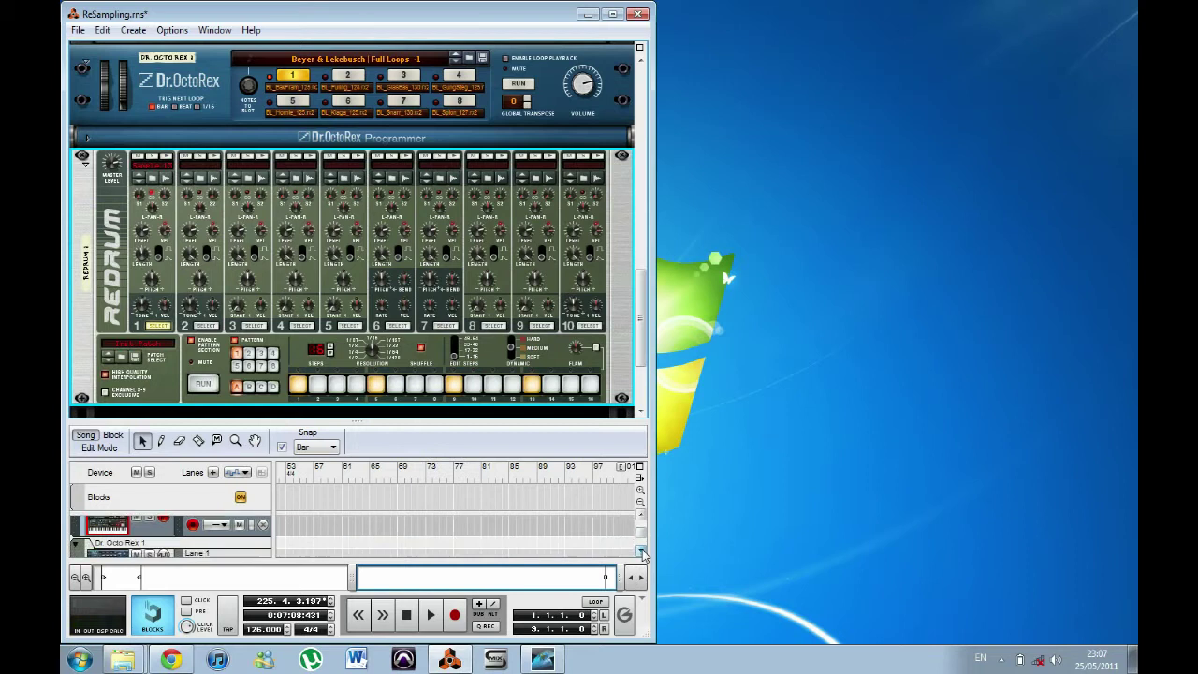
Select the Dr. Octo Rex 1 sequencer track, then pick Redrum channel 2 for editing.
left_click(641, 553)
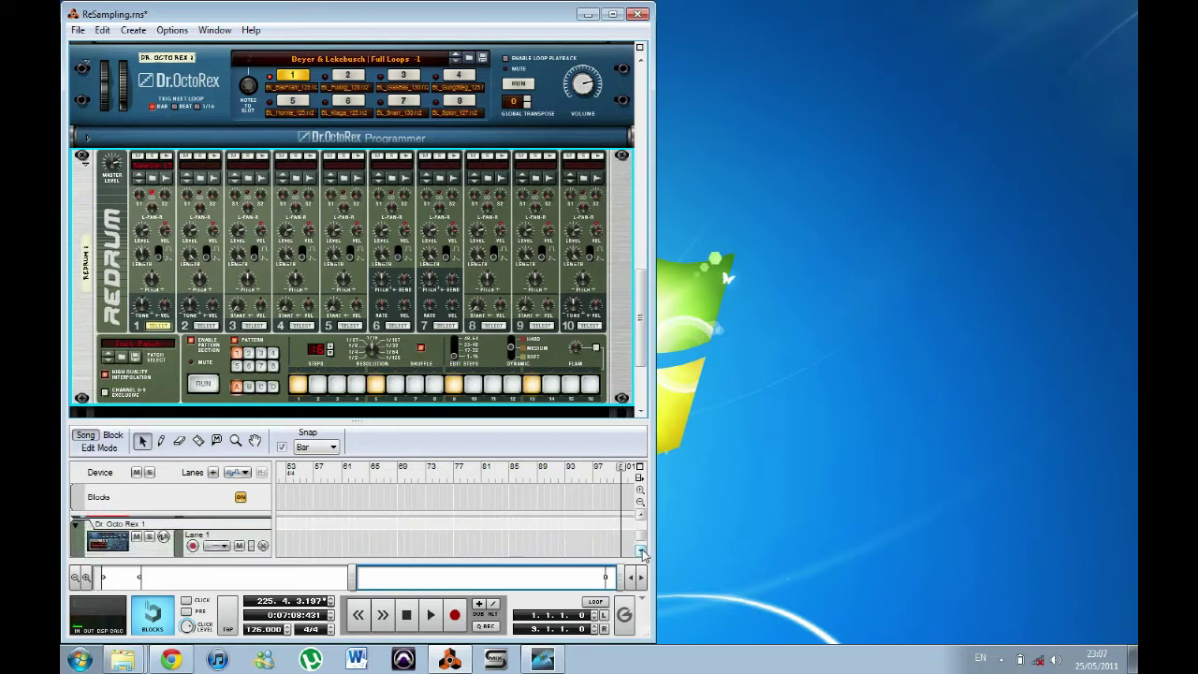
left_click(116, 543)
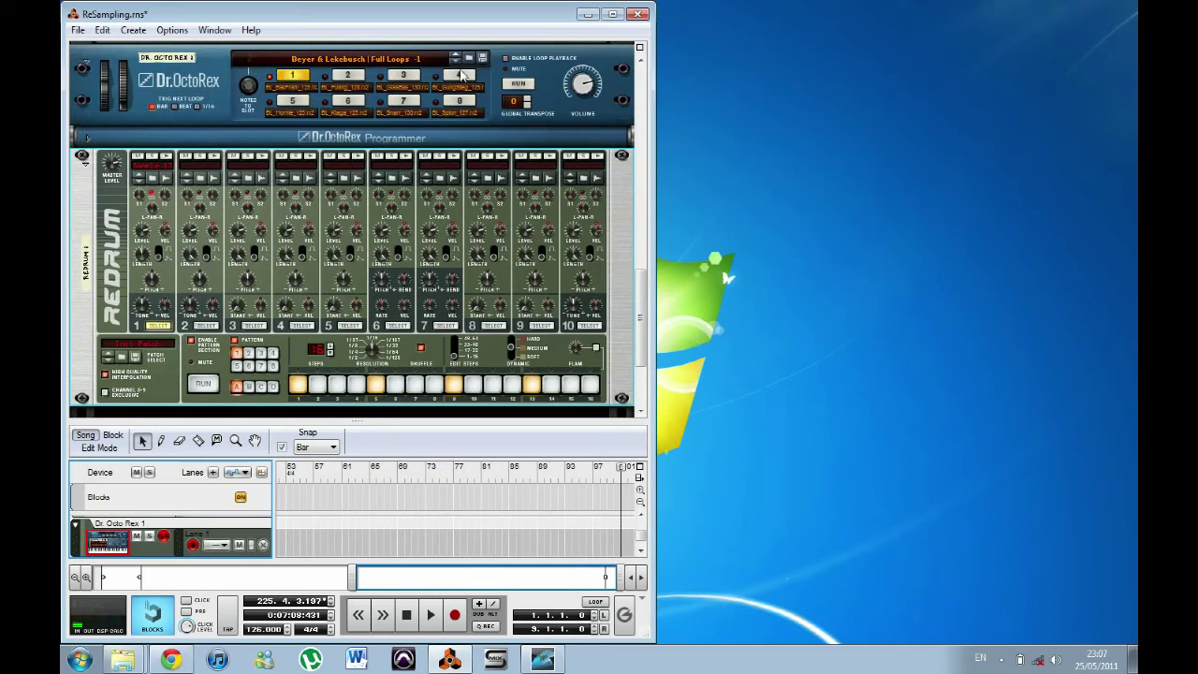
left_click(211, 326)
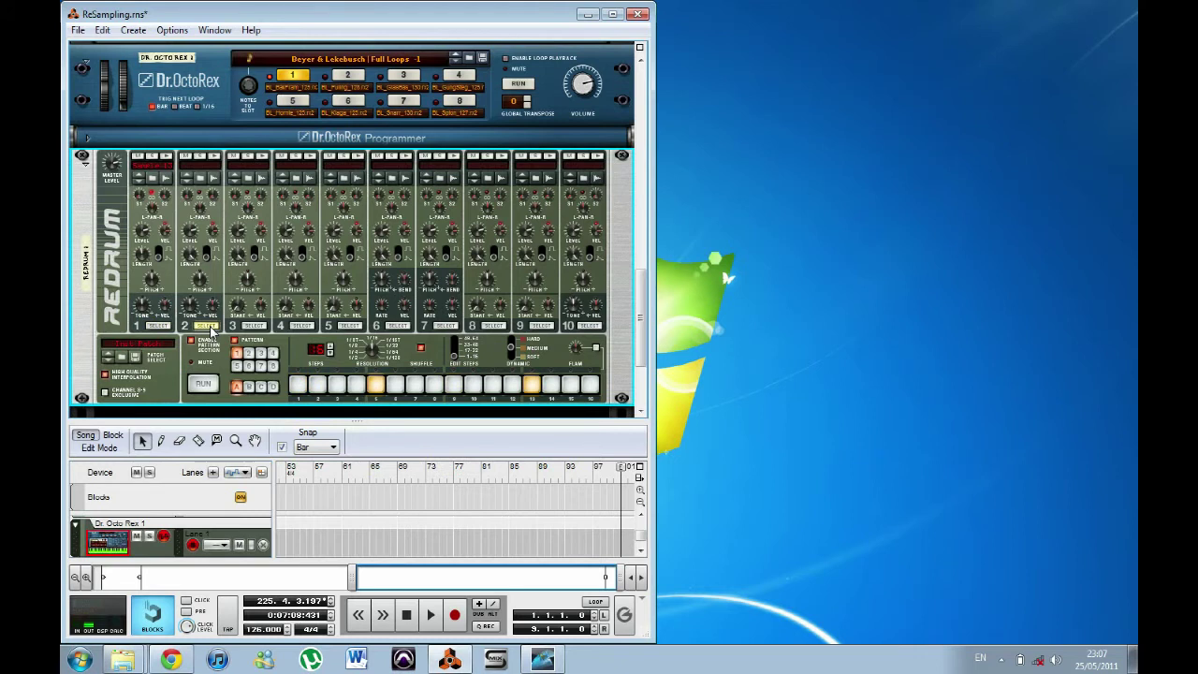
Record the Dr.OctoRex loop into drum 2, starting and stopping the sampling.
left_click(216, 177)
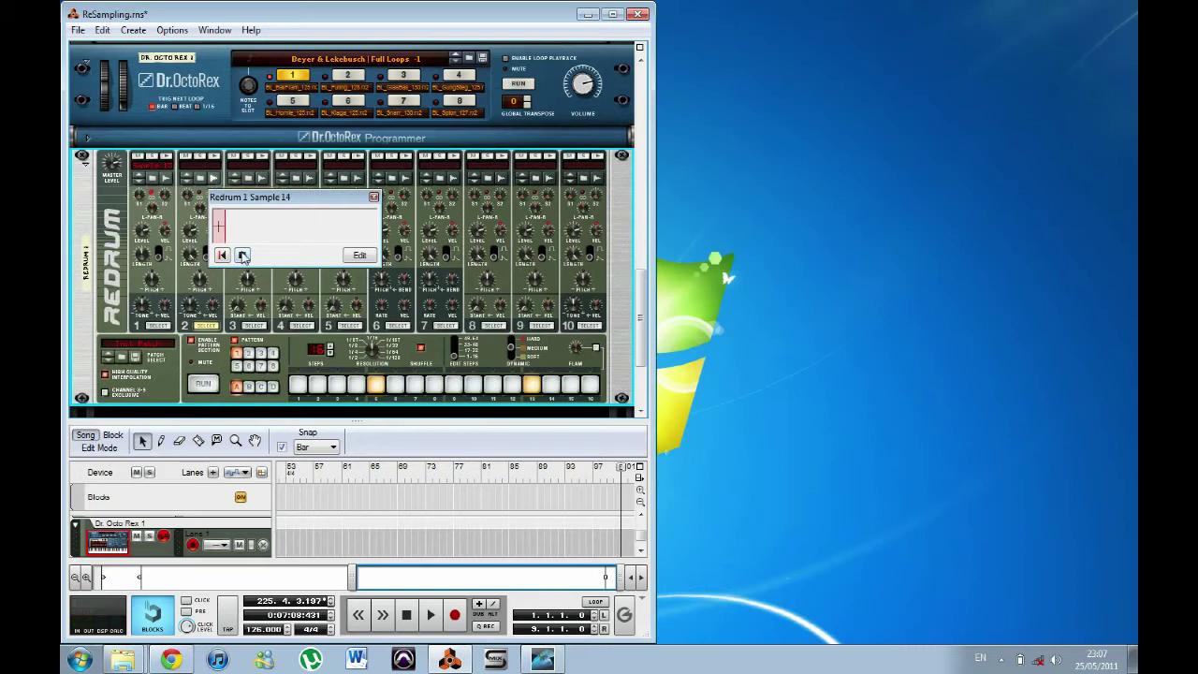
left_click(241, 255)
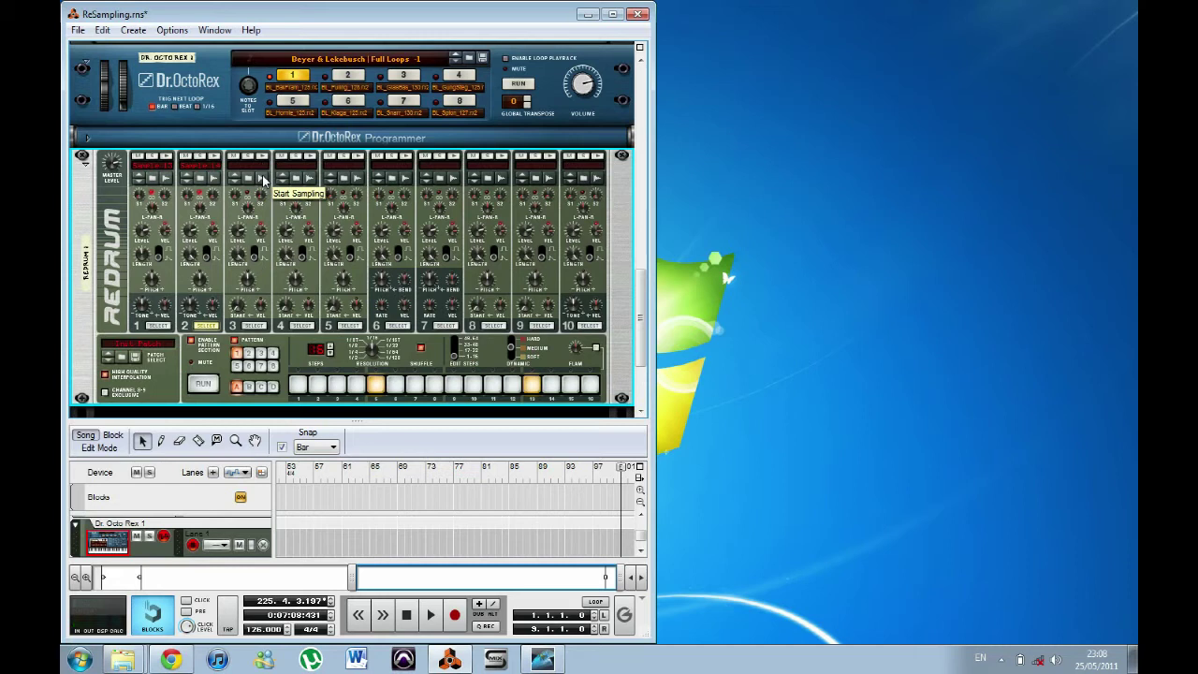
Sample the loop into drum 3, then into drum 4, stopping each recording.
left_click(264, 181)
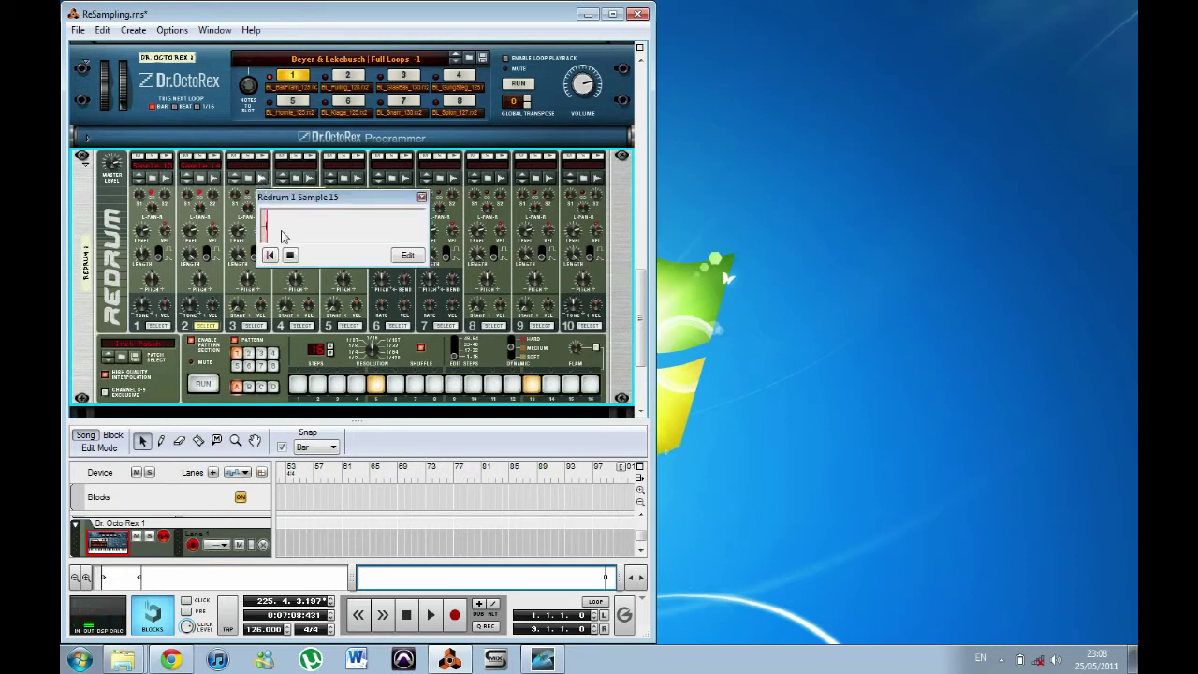
left_click(291, 256)
left_click(309, 183)
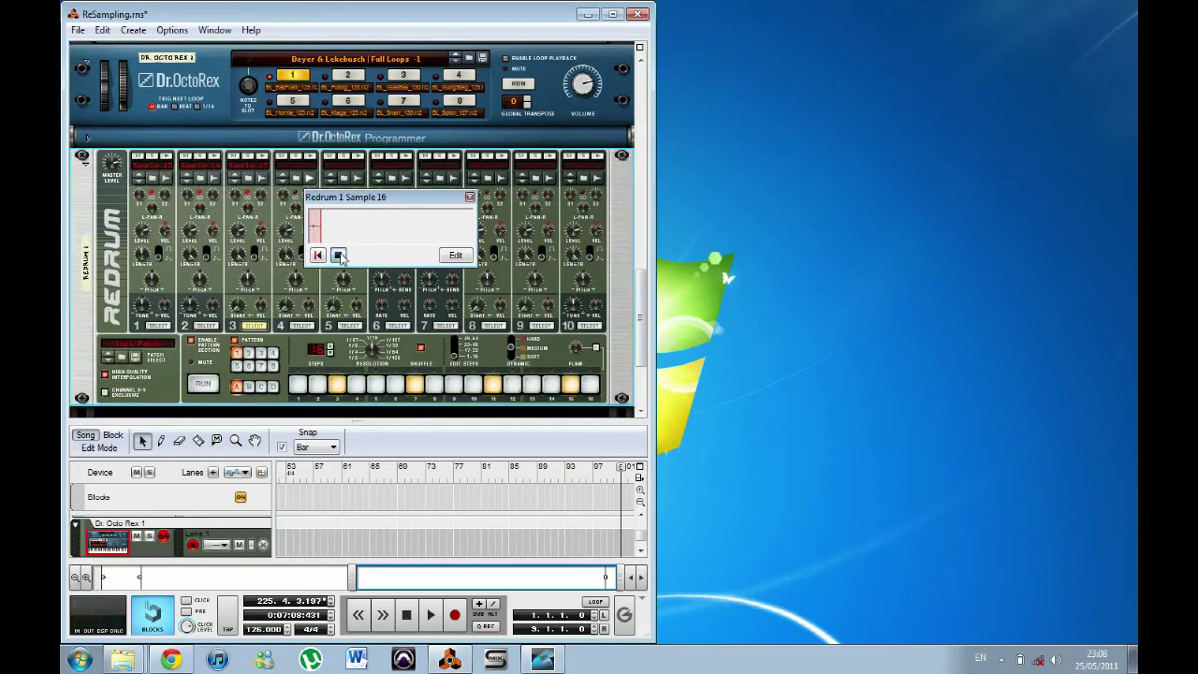
left_click(339, 255)
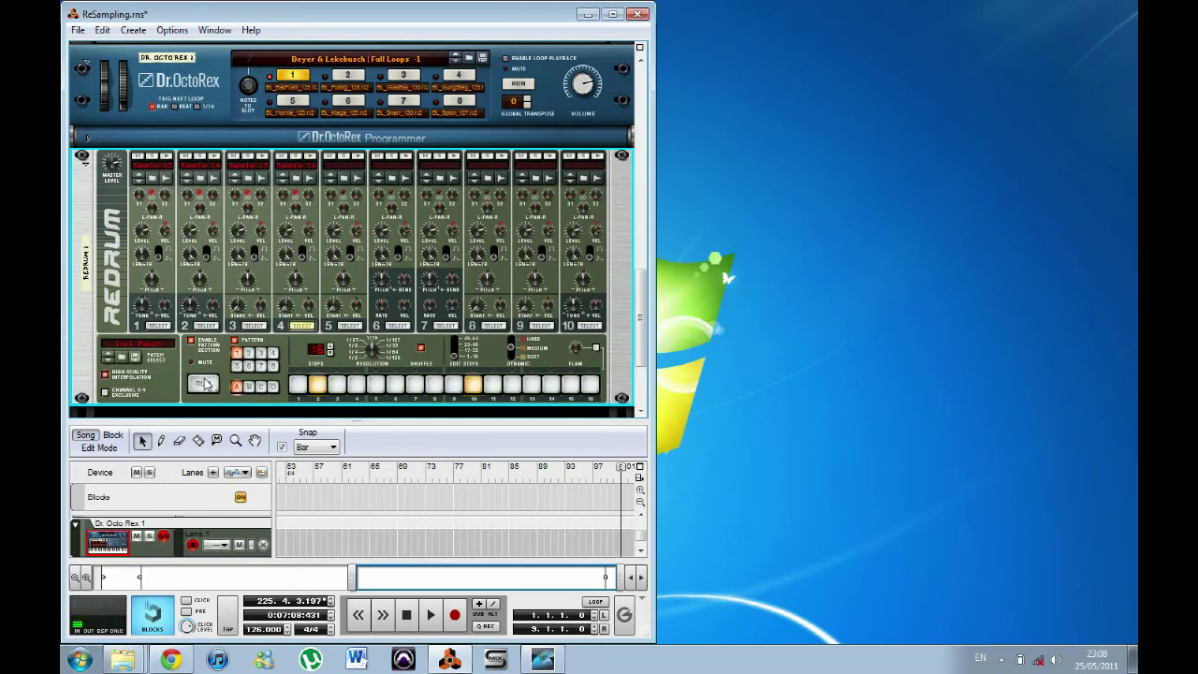
Start, stop and restart the Redrum pattern to audition the new samples.
left_click(204, 384)
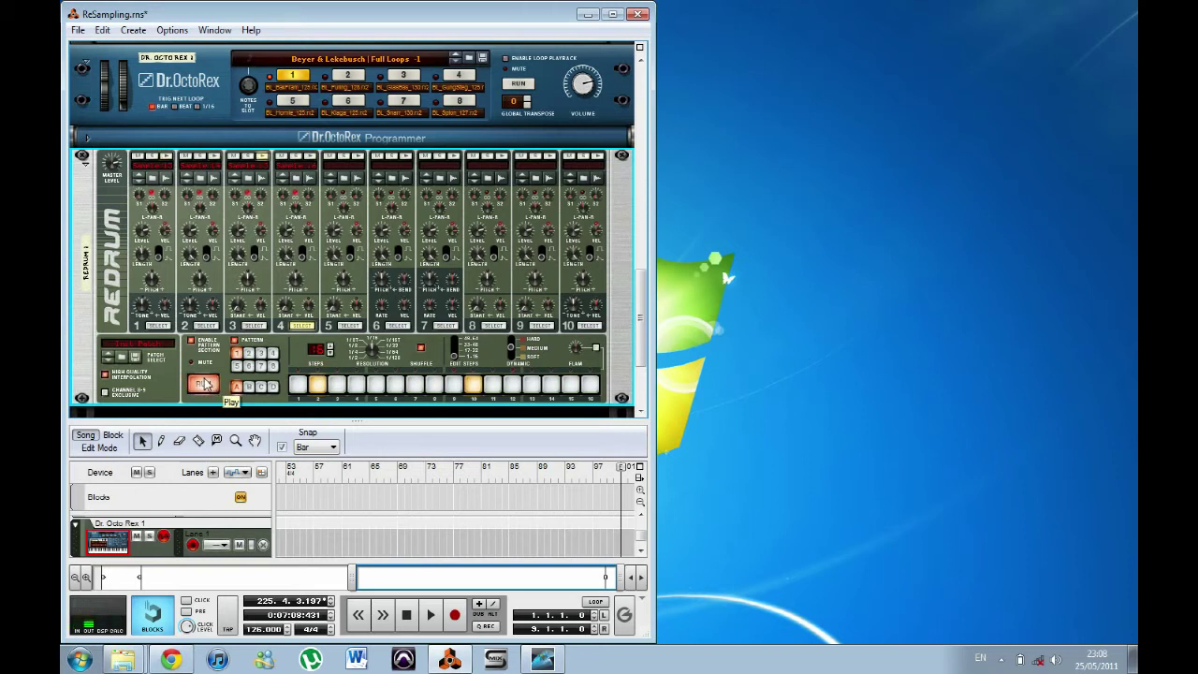
left_click(204, 384)
left_click(203, 384)
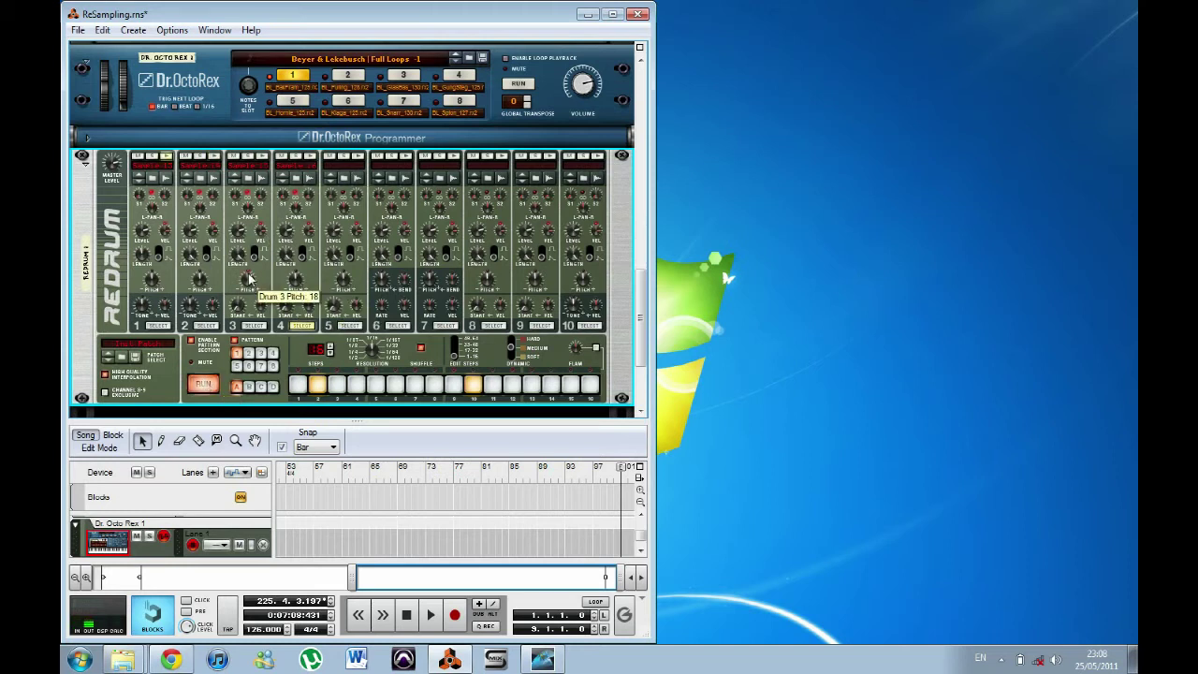
Lower drum 3 and 4 pitch, raise drum 2 tone, set drum 1 pitch to -40, then play.
left_click_drag(251, 293, 250, 264)
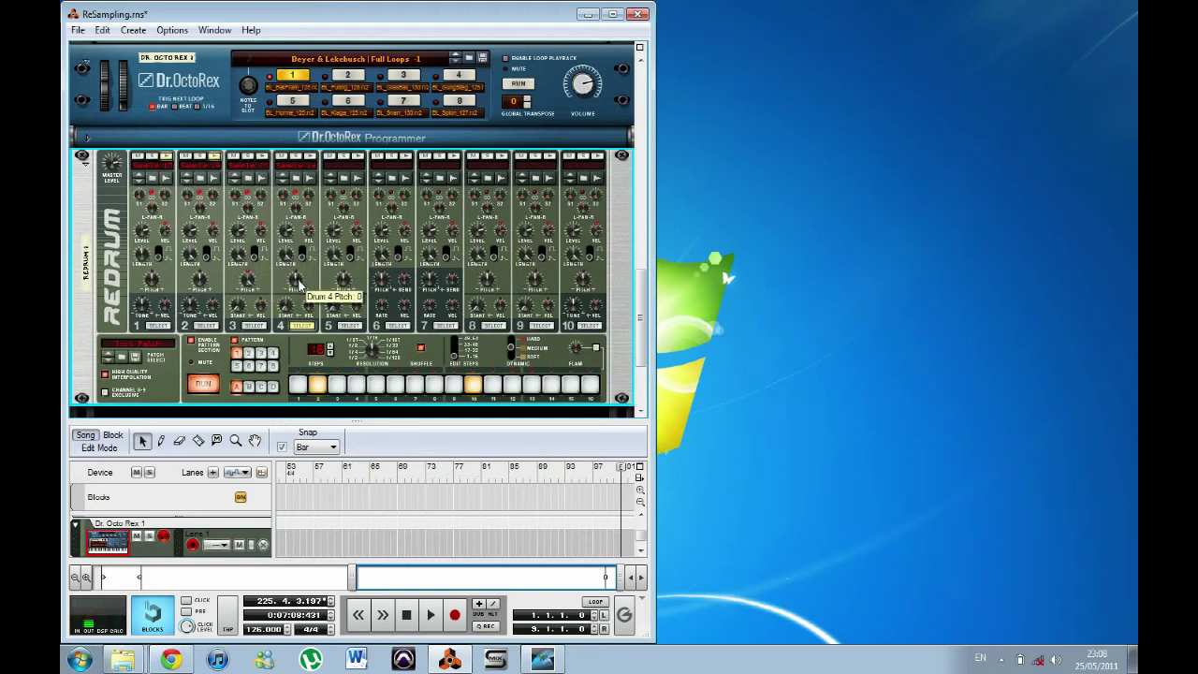
left_click_drag(302, 256, 249, 309)
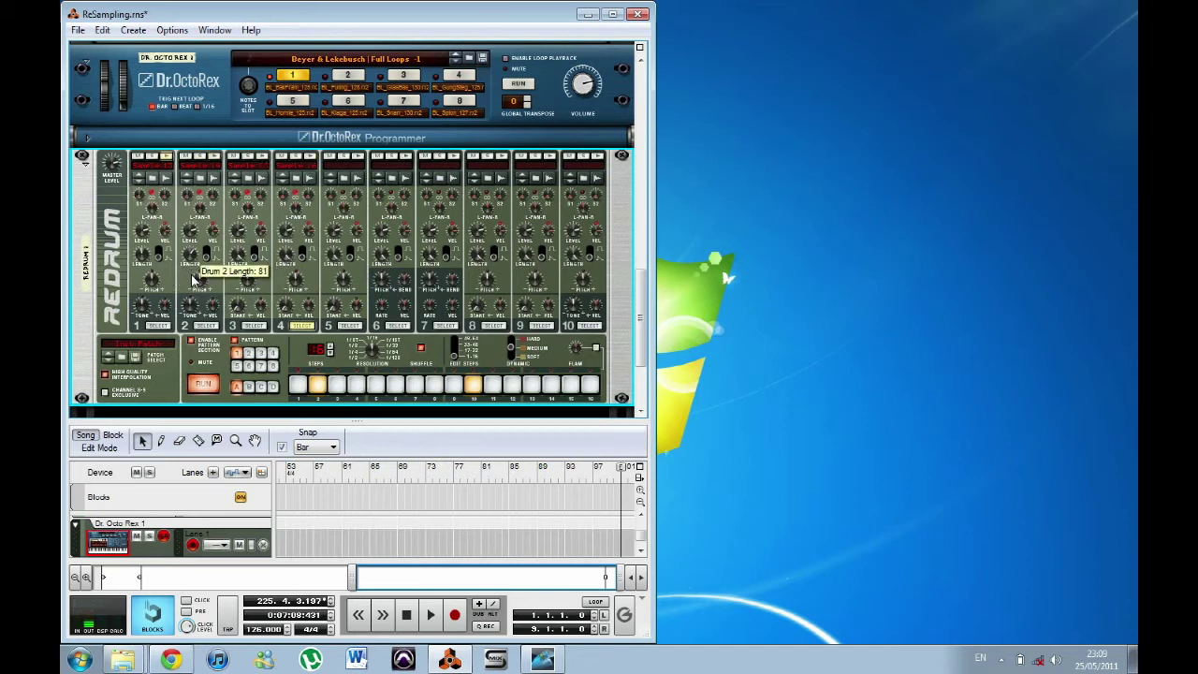
left_click_drag(194, 307, 192, 299)
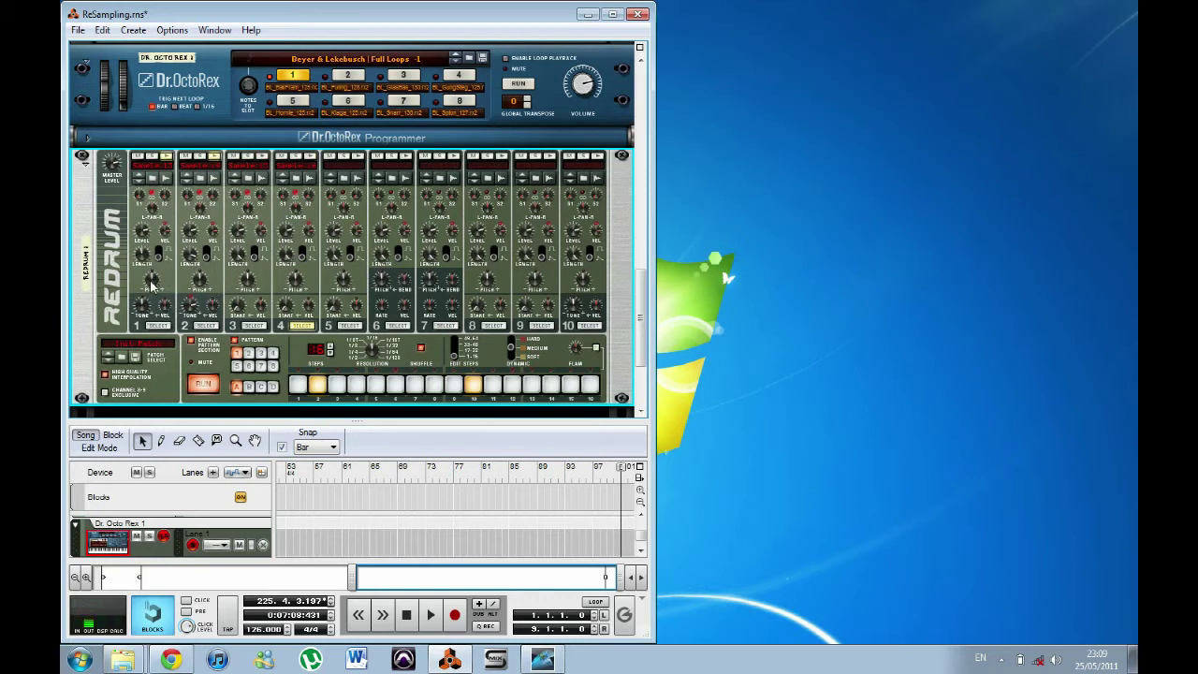
left_click_drag(152, 280, 153, 299)
key("space")
key("space")
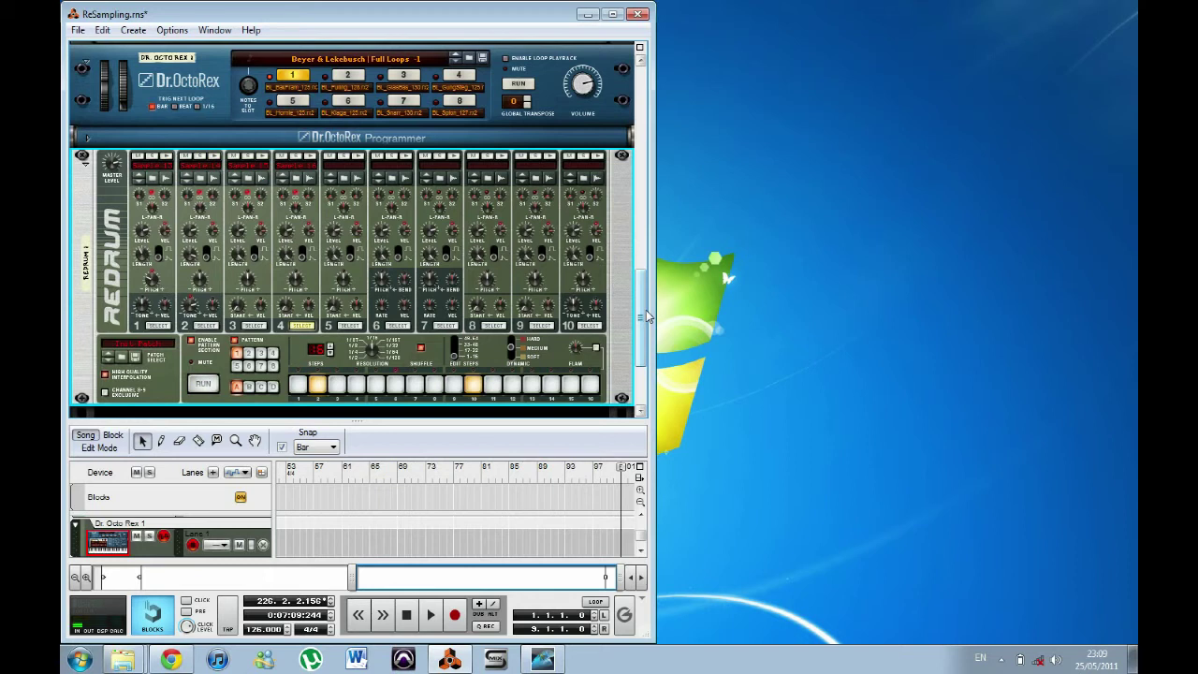
Scroll the rack and view its cabling, then scroll back and return to the front panels.
left_click_drag(644, 316, 648, 79)
key("Tab")
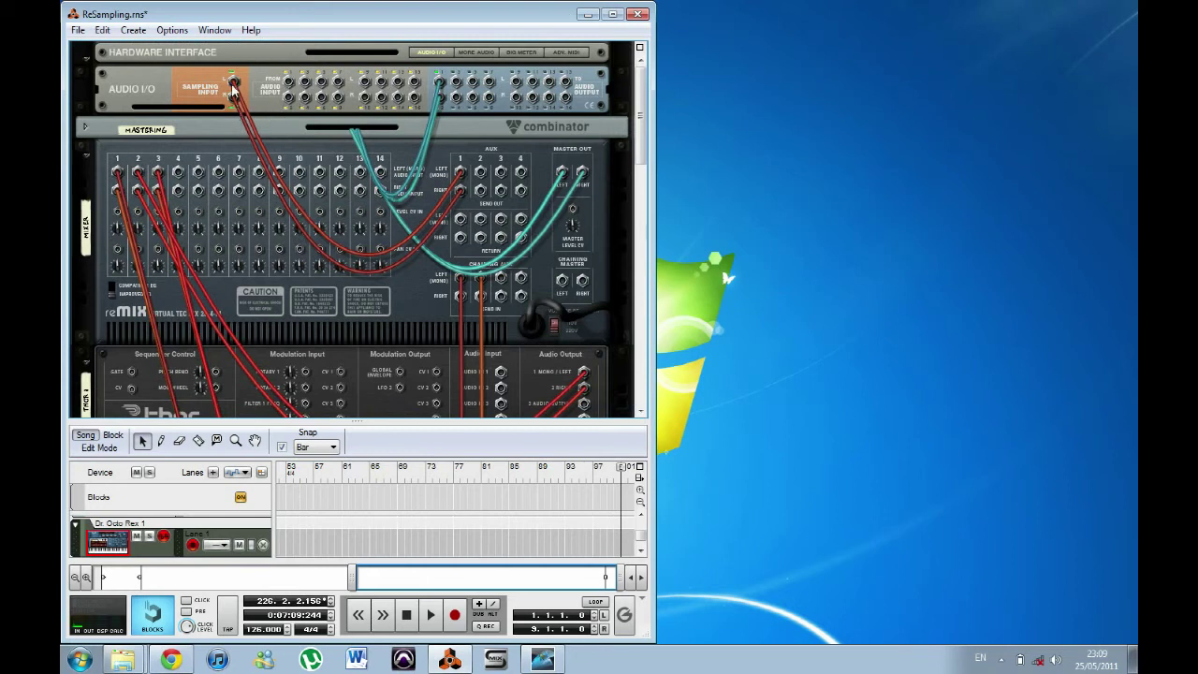
left_click_drag(642, 118, 623, 325)
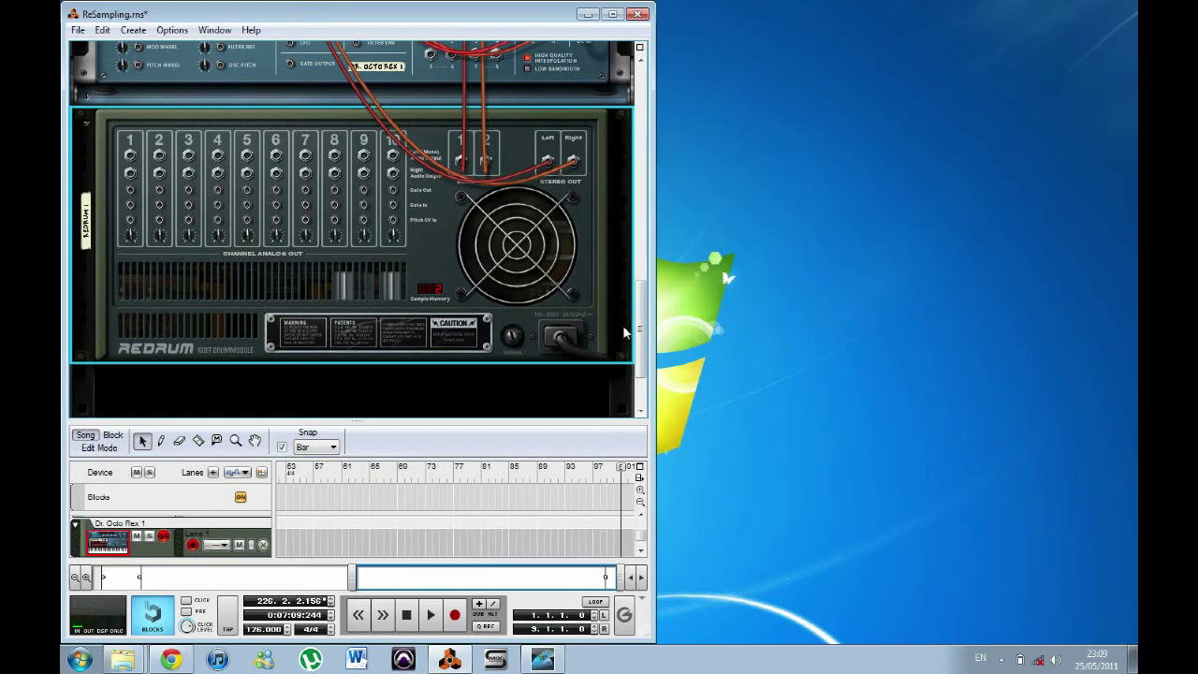
key("Tab")
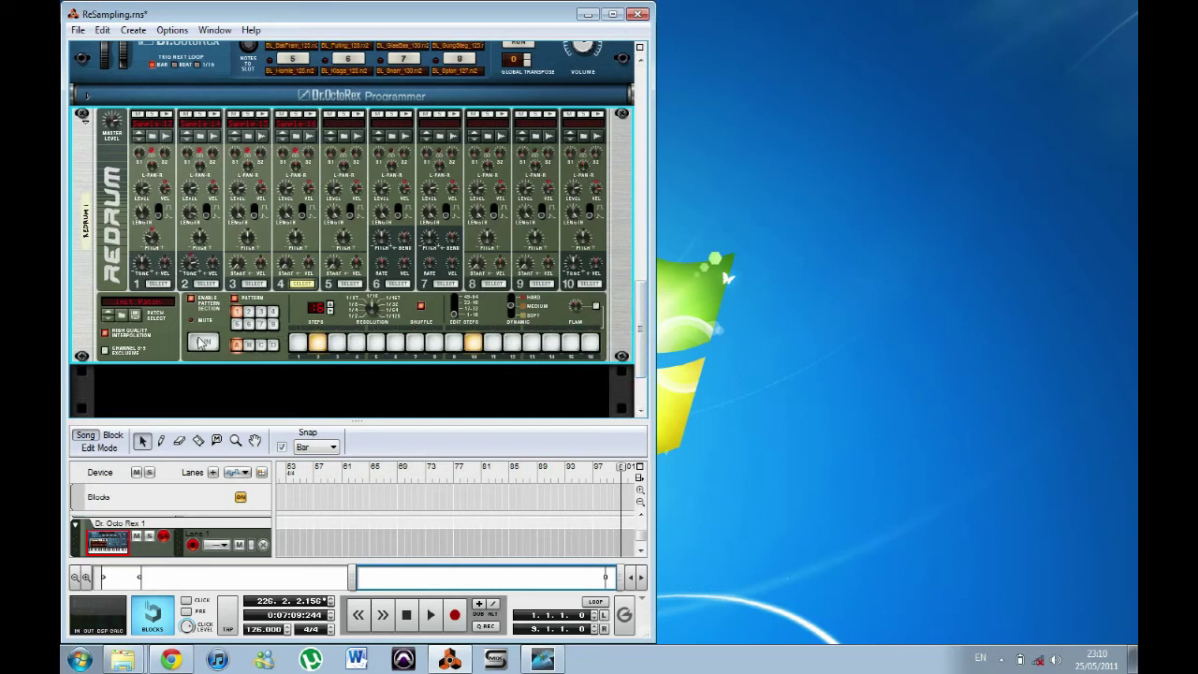
Insert an NN-XT Advanced Sampler from the rack's context menu and apply Initialize Patch.
right_click(215, 393)
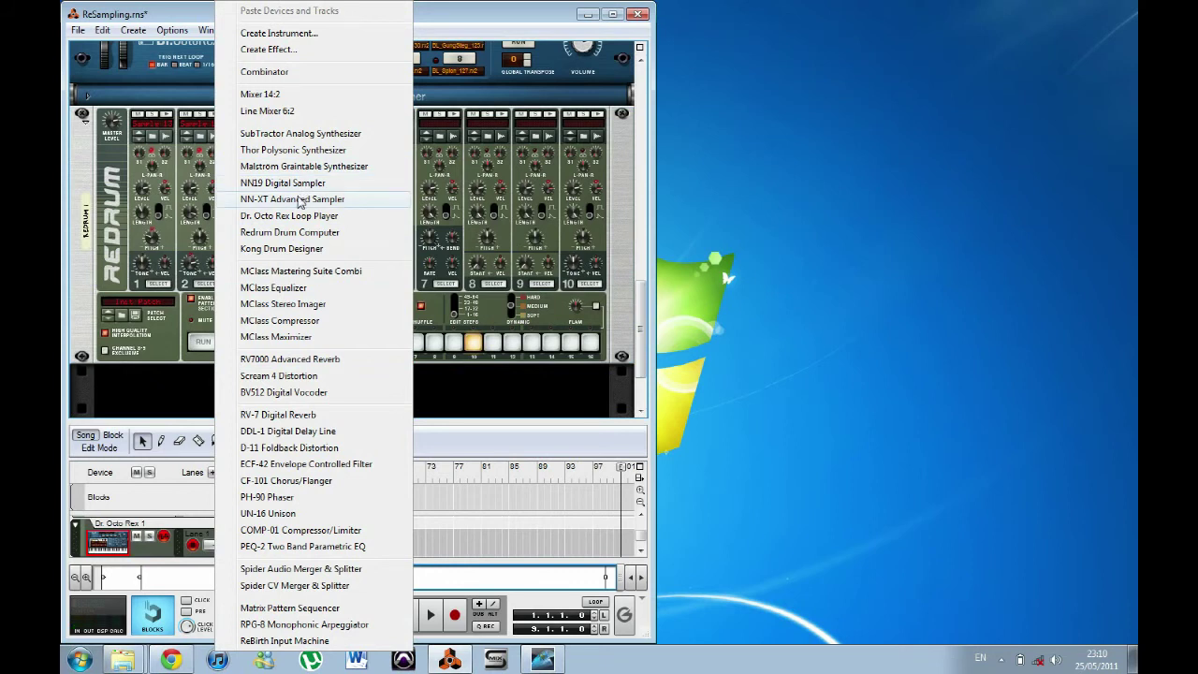
left_click(293, 199)
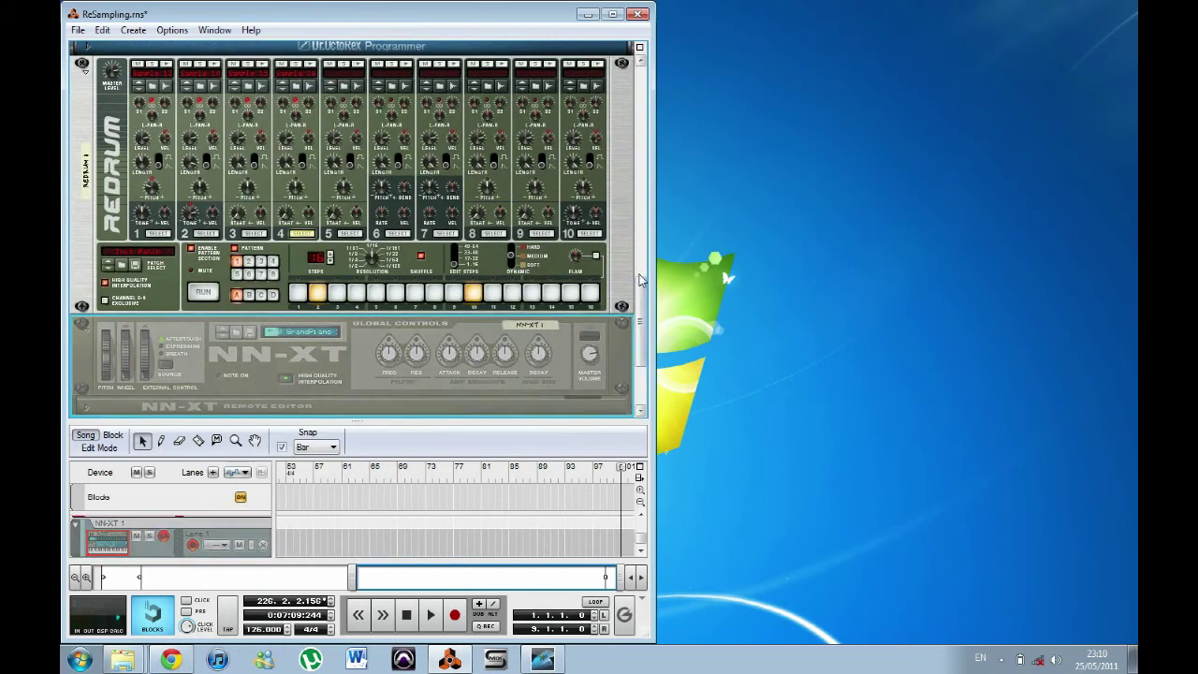
right_click(339, 356)
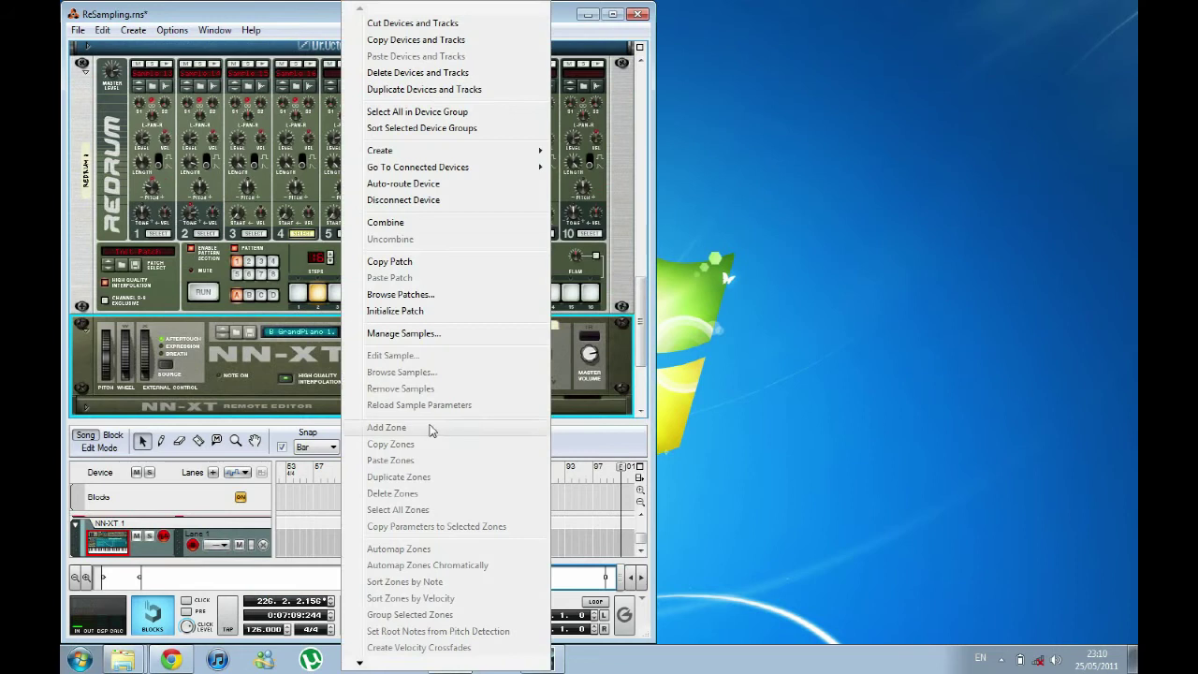
left_click(413, 313)
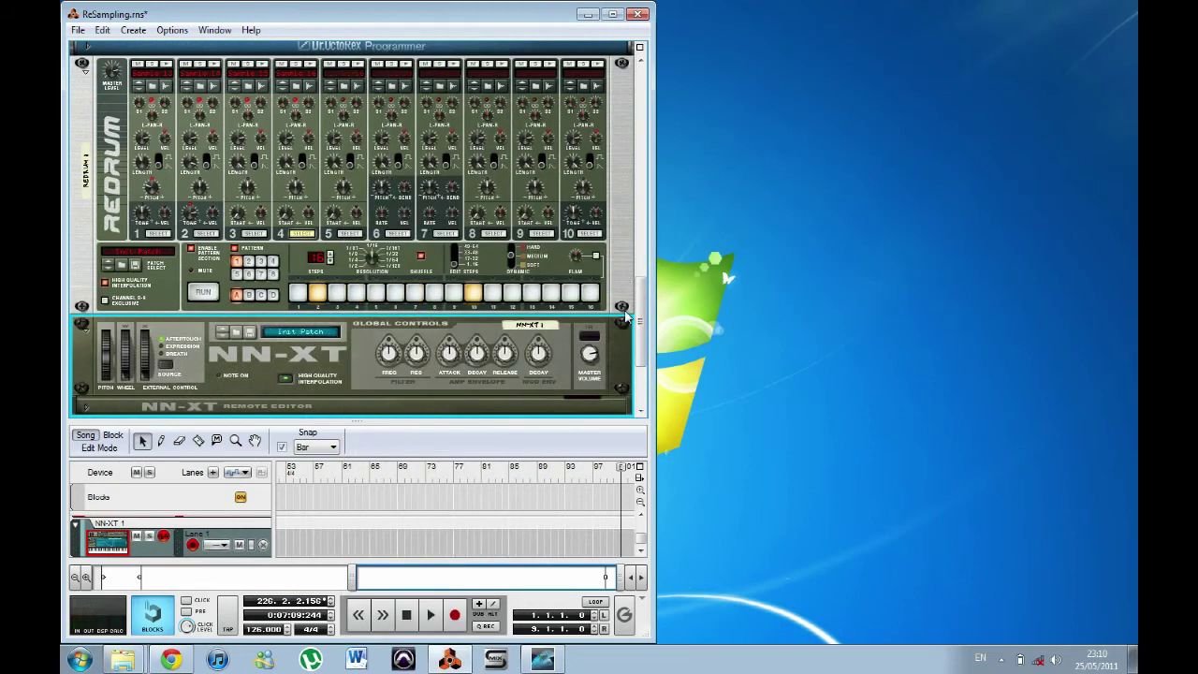
scroll(642, 318, "down", 2)
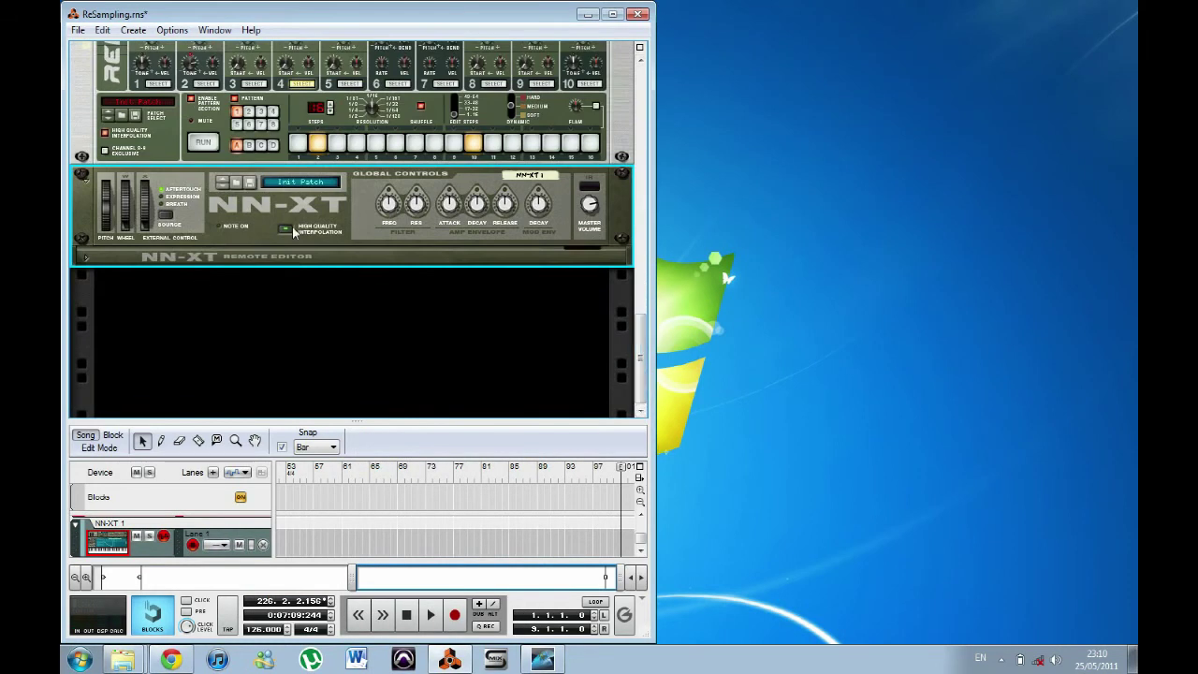
Expand the NN-XT full editor and resample the Dr.OctoRex loop into it as Sample 17.
left_click(86, 259)
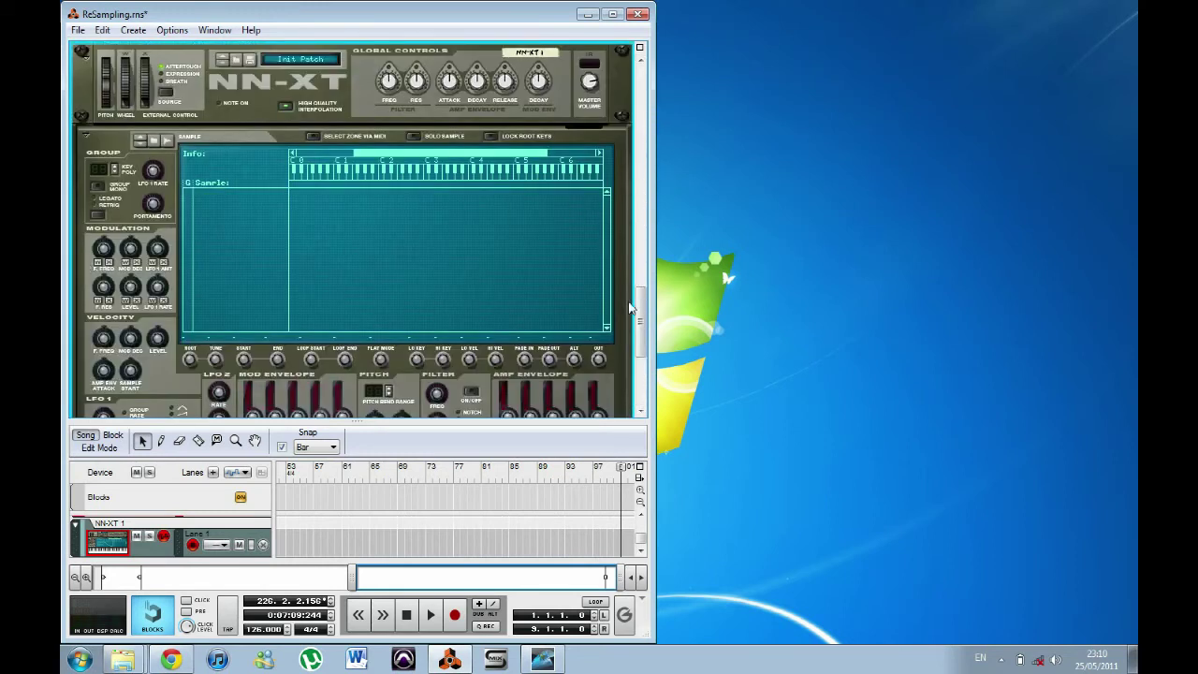
left_click(168, 145)
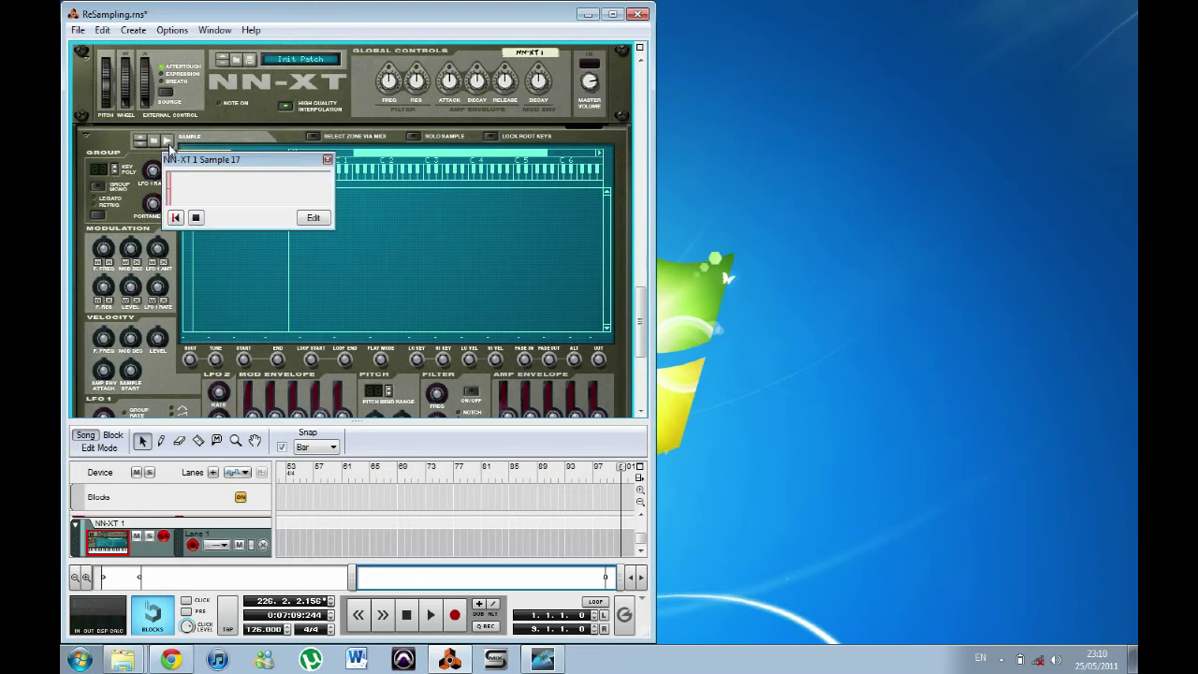
left_click_drag(641, 537, 643, 512)
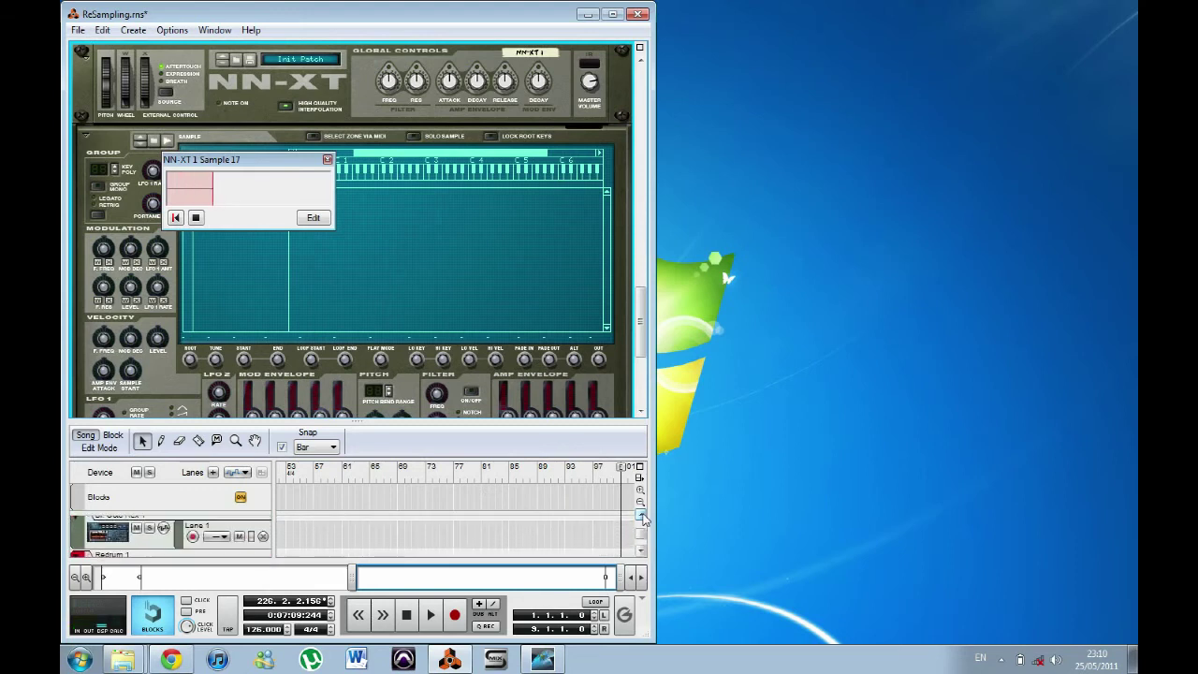
left_click(113, 546)
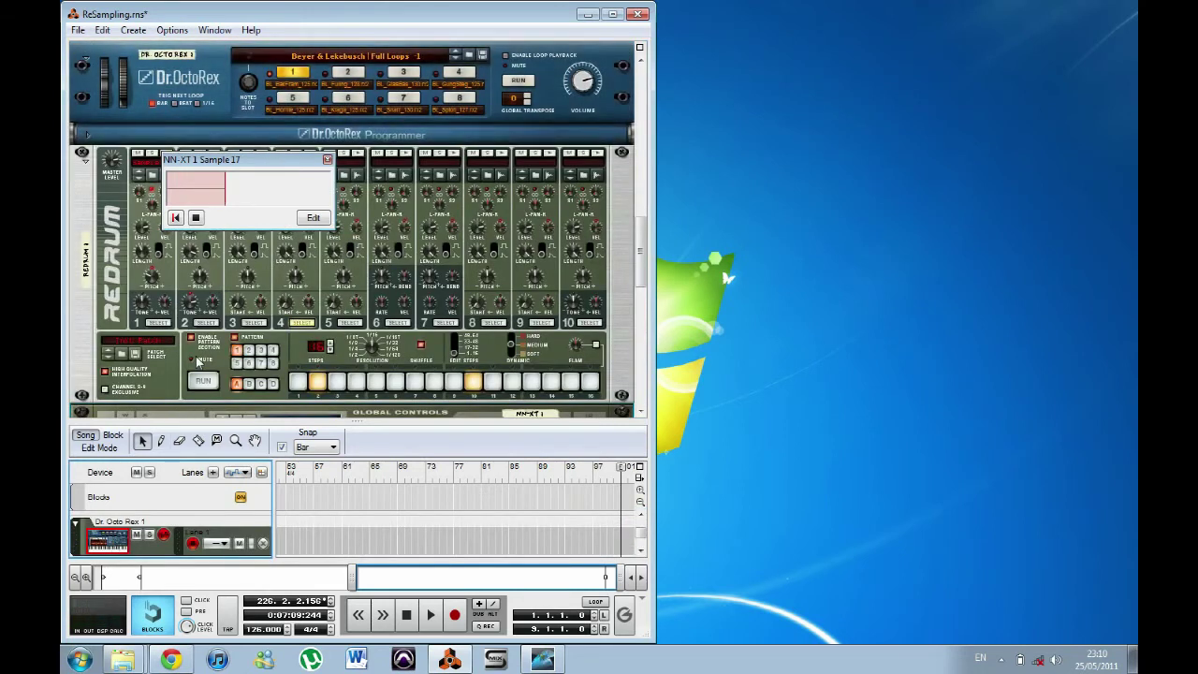
left_click(196, 218)
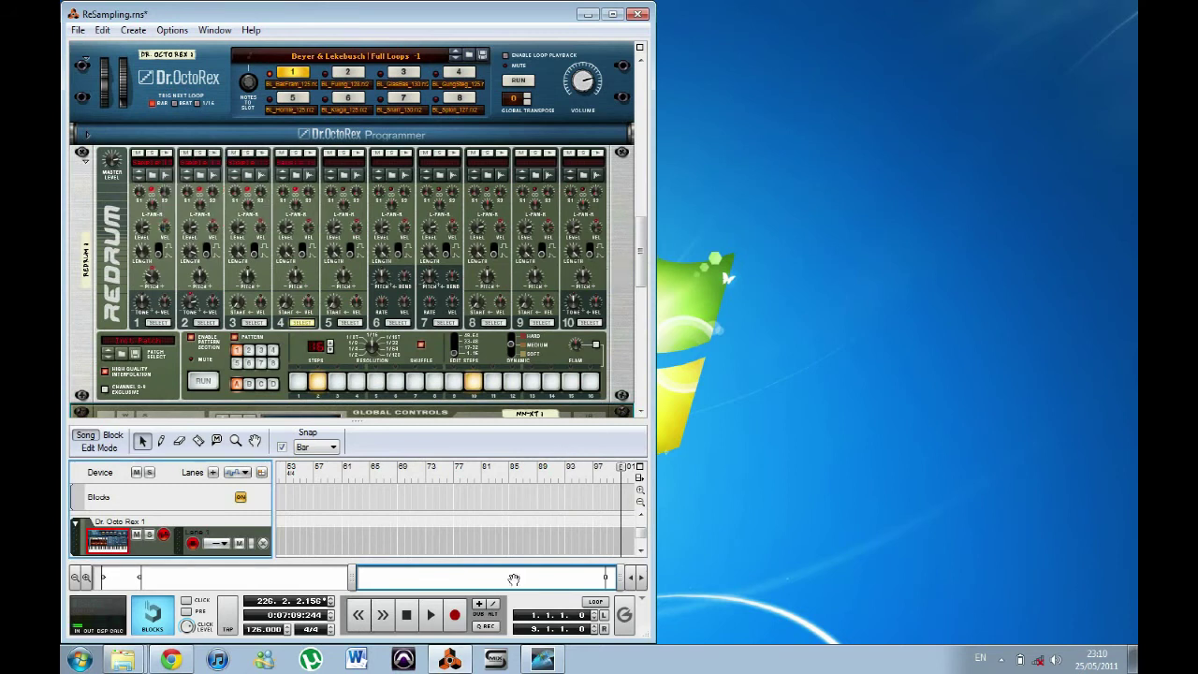
Reselect the NN-XT 1 track and scroll the rack to view Sample 17's C1–C6 zone.
scroll(641, 535, "down", 1)
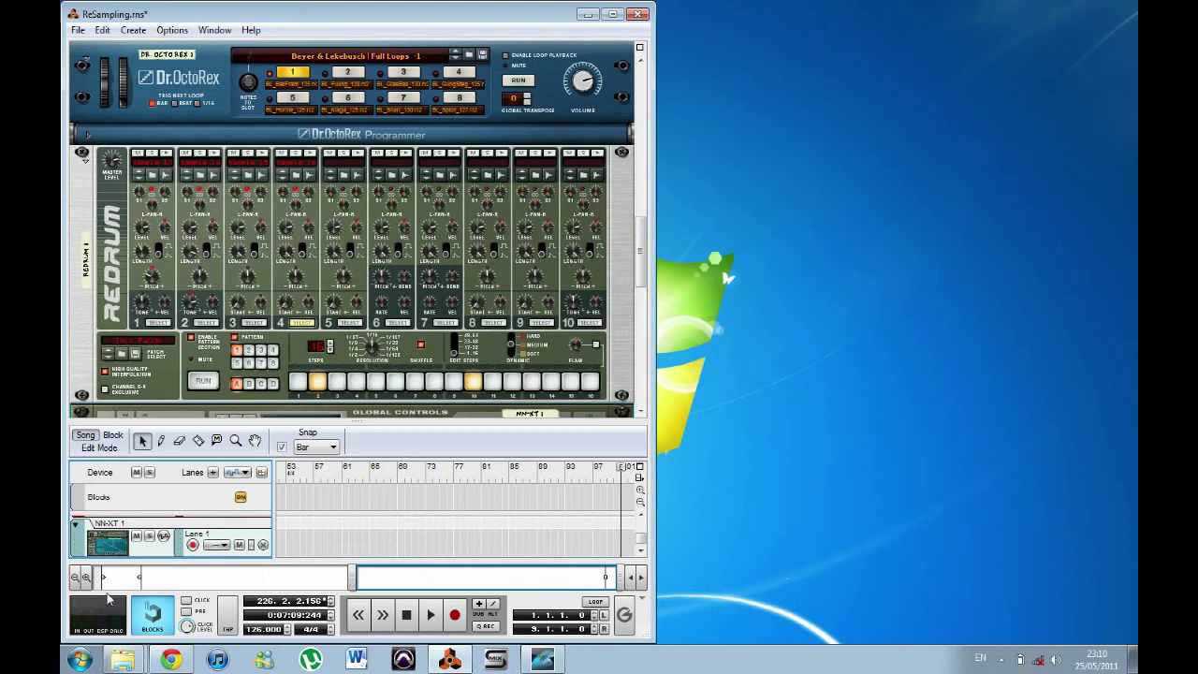
left_click(112, 554)
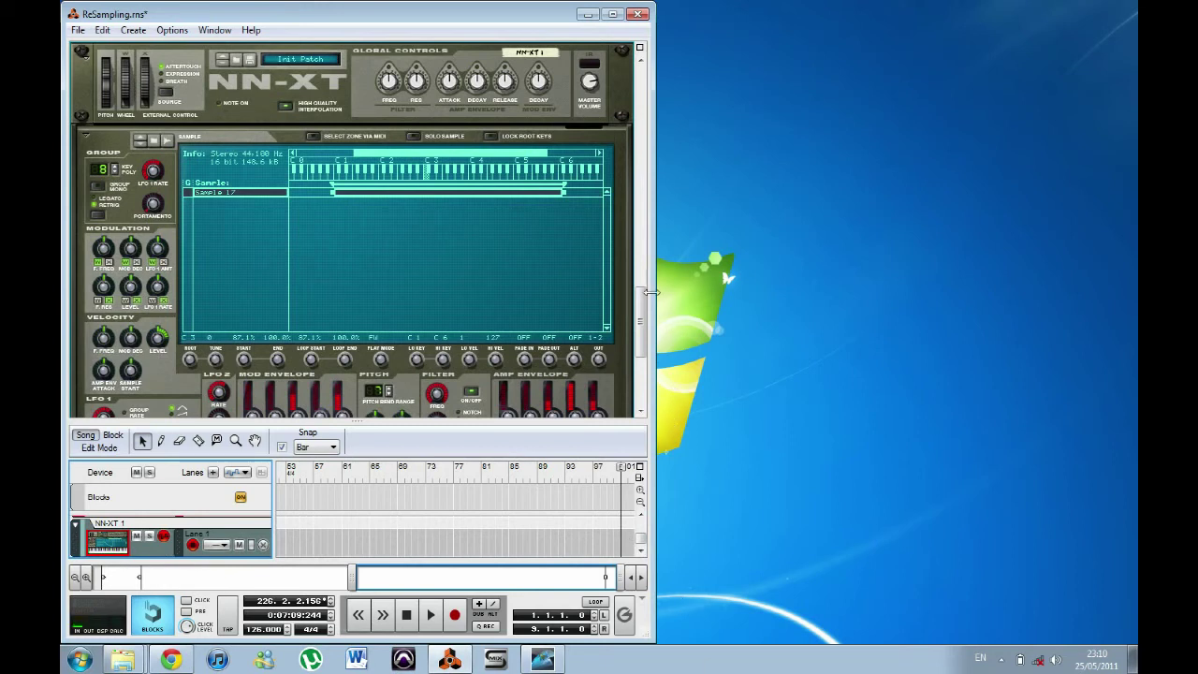
mouse_move(641, 313)
left_mouse_down()
mouse_move(642, 361)
mouse_move(655, 313)
left_mouse_up()
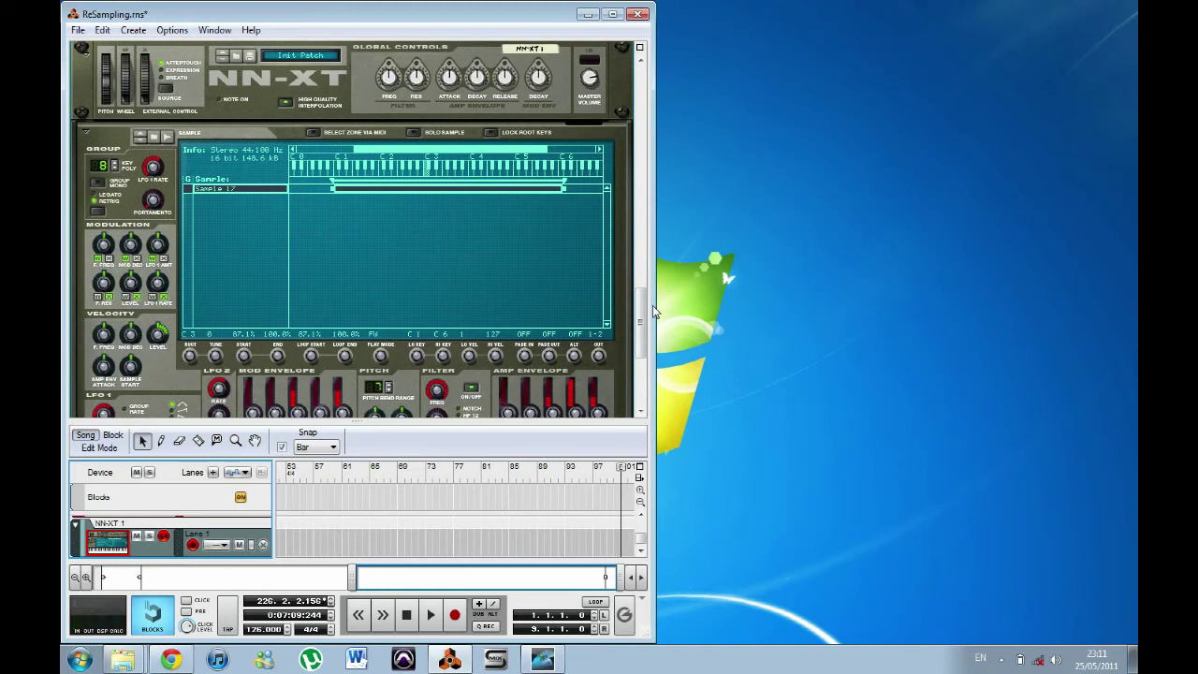
left_click_drag(641, 314, 633, 361)
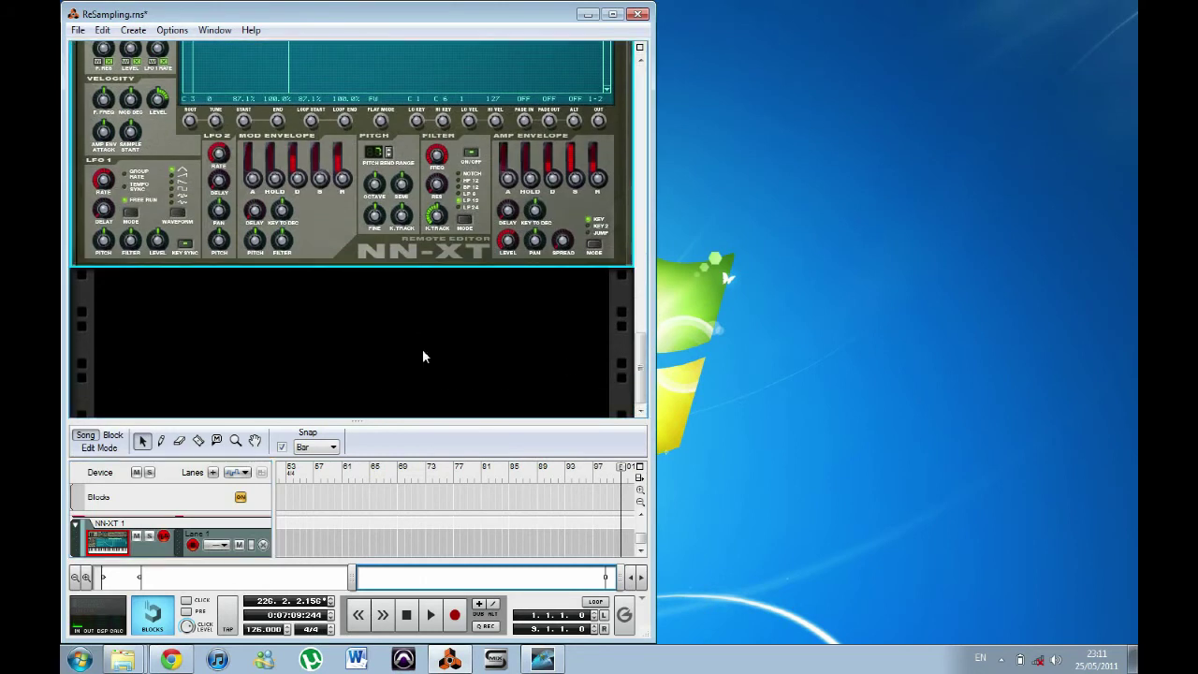
Create a Combinator below the NN-XT loaded with Lucy in the Sky.cmb from Reason Patches.
right_click(423, 355)
left_click(515, 33)
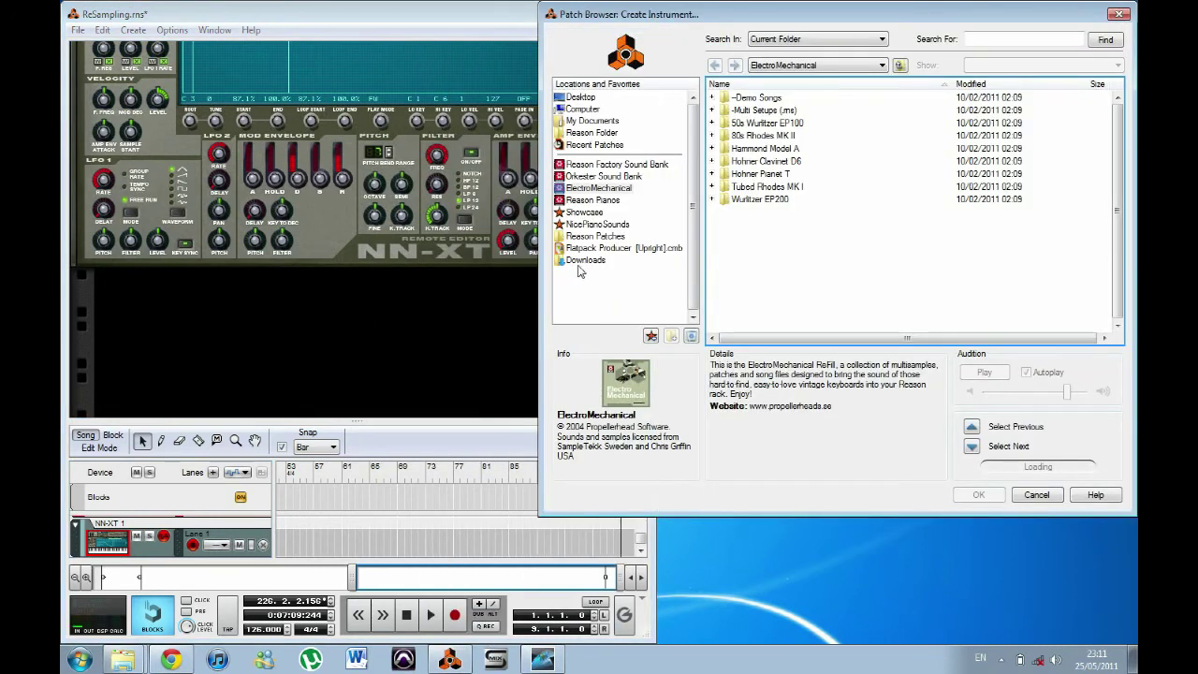
left_click(591, 236)
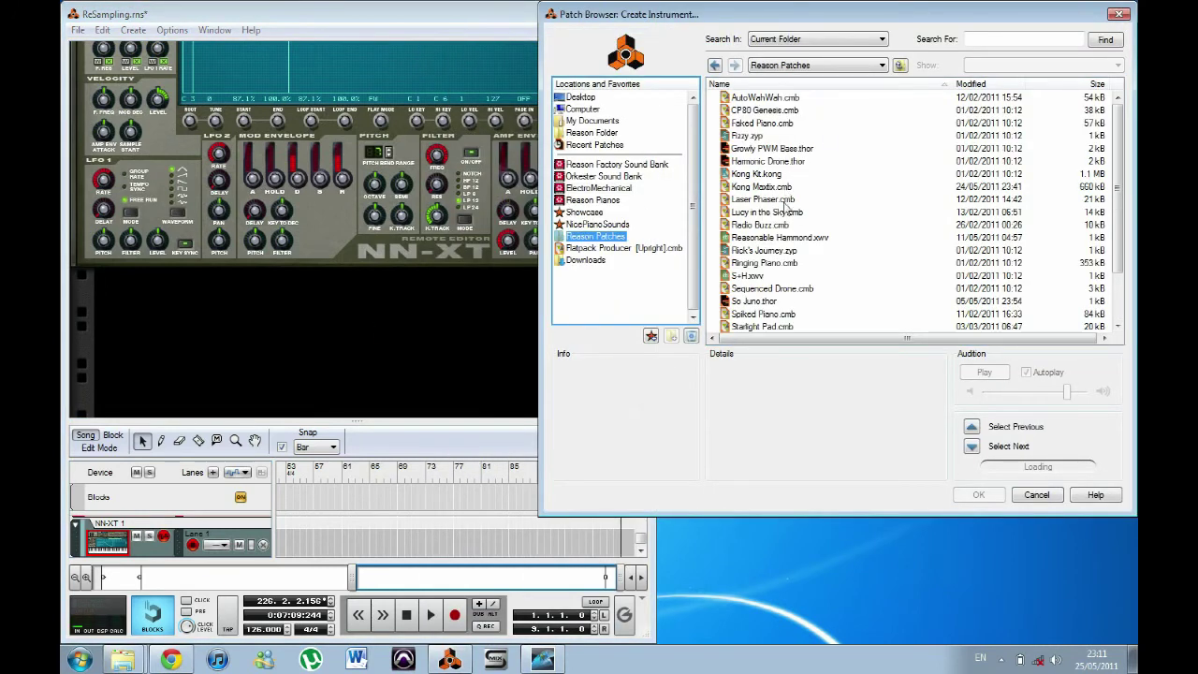
double_click(789, 213)
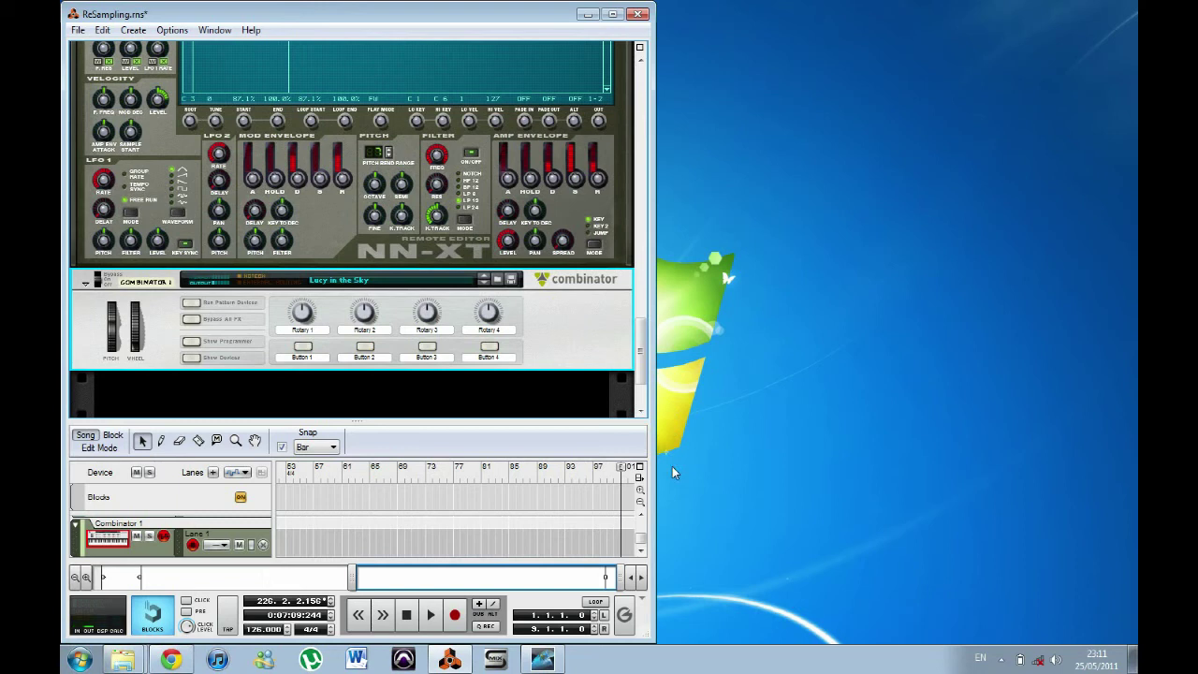
Initialize the NN-XT patch, clearing Sample 17, and resample a new loop as Sample 18.
left_click_drag(641, 370, 644, 319)
right_click(568, 99)
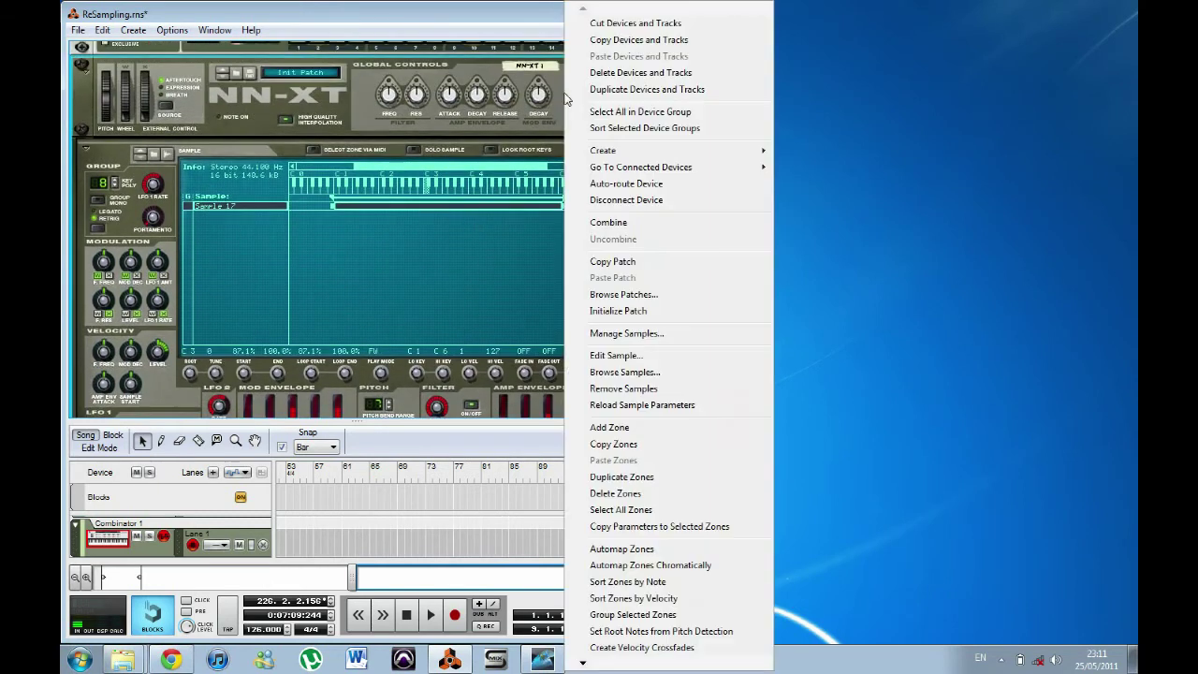
left_click(631, 312)
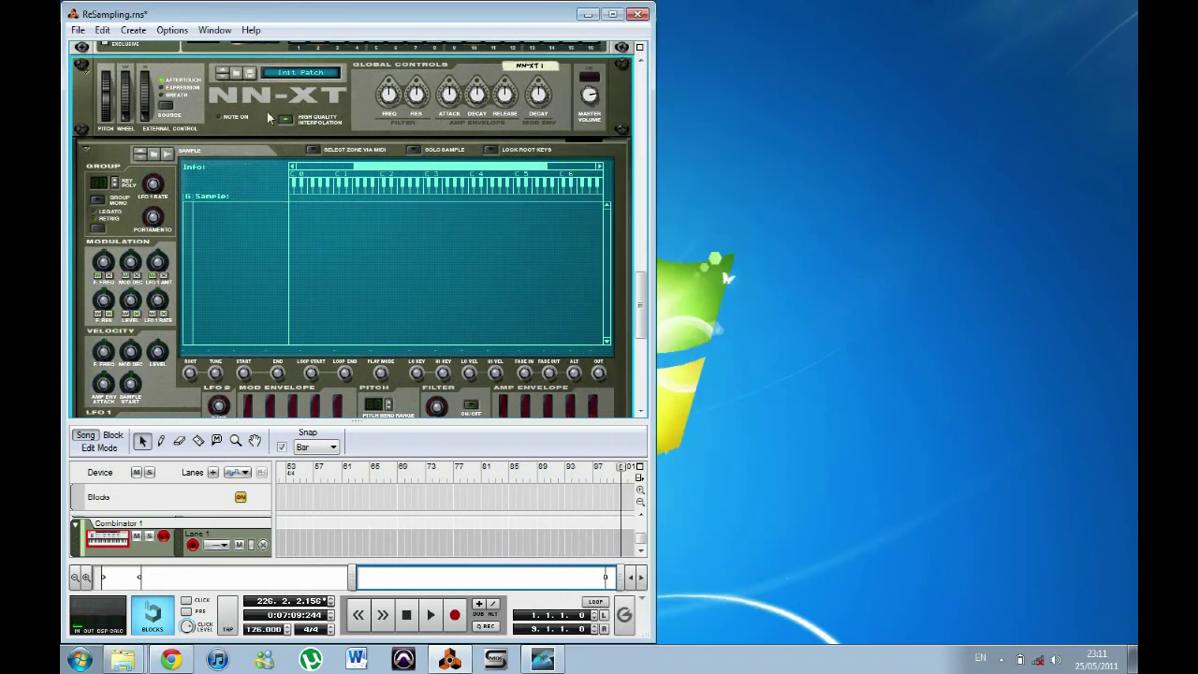
left_click(168, 156)
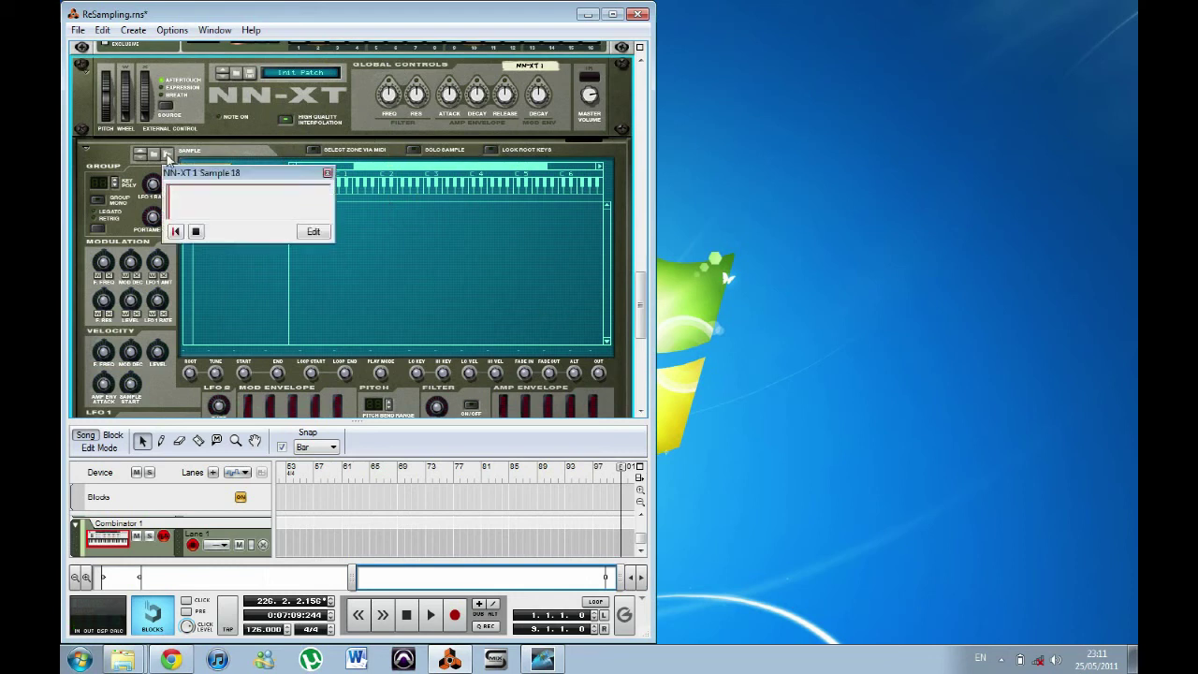
left_click(196, 232)
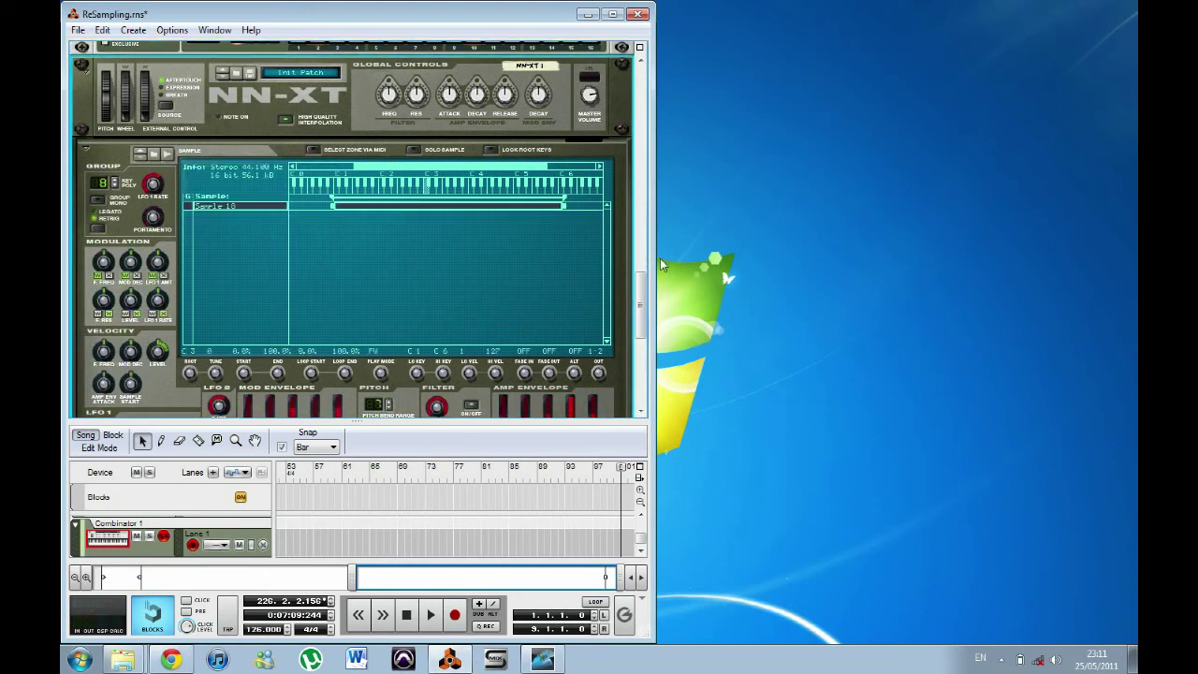
Scroll up the rack to select the mixer device, then scroll back down.
left_click_drag(643, 281, 671, 73)
left_click(228, 157)
left_click_drag(645, 84, 643, 281)
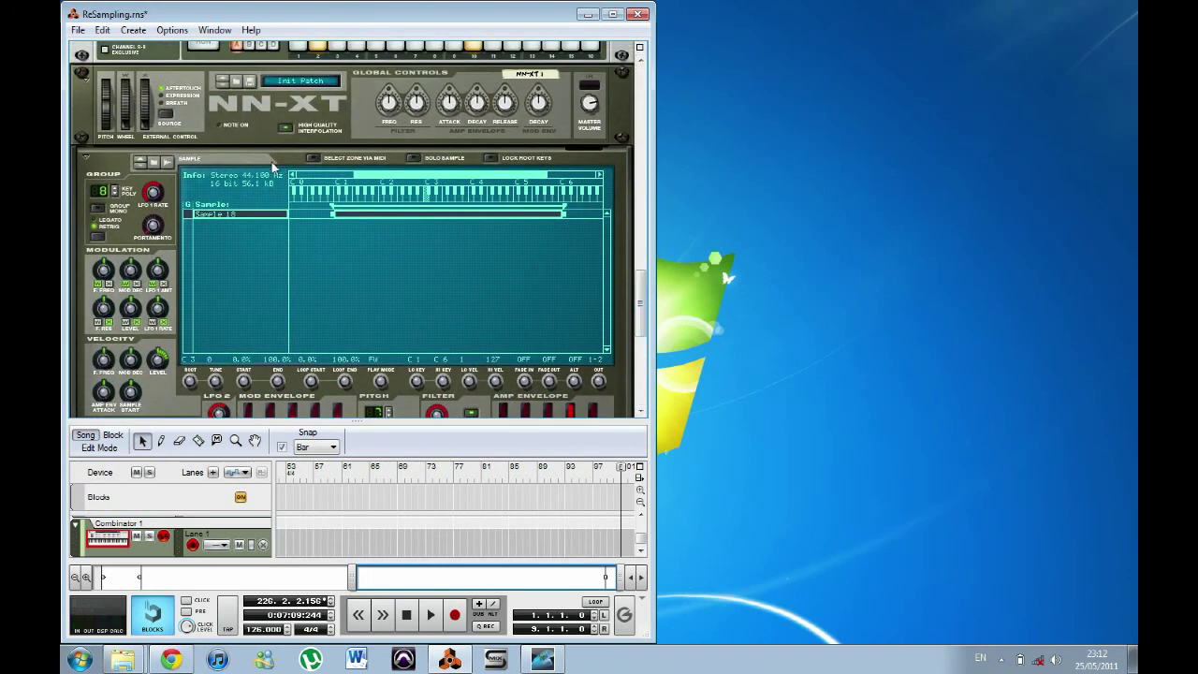
Initialize the NN-XT again, clearing Sample 18, and resample a fresh loop as Sample 19.
right_click(316, 131)
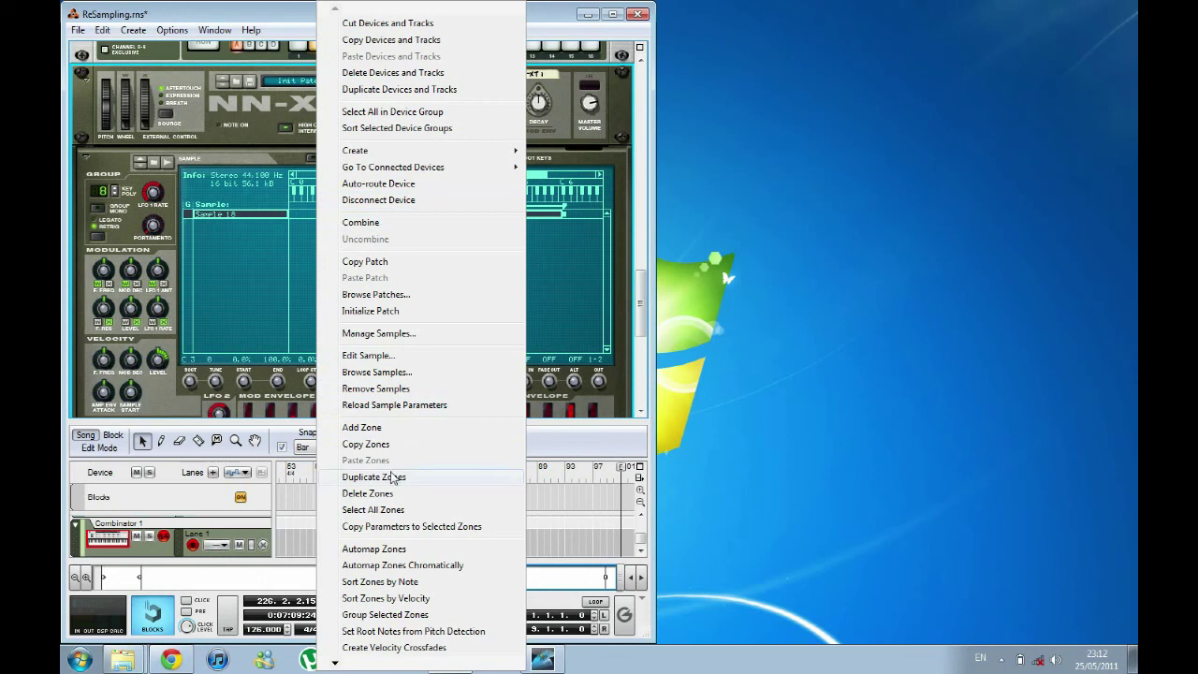
right_click(260, 108)
right_click(260, 108)
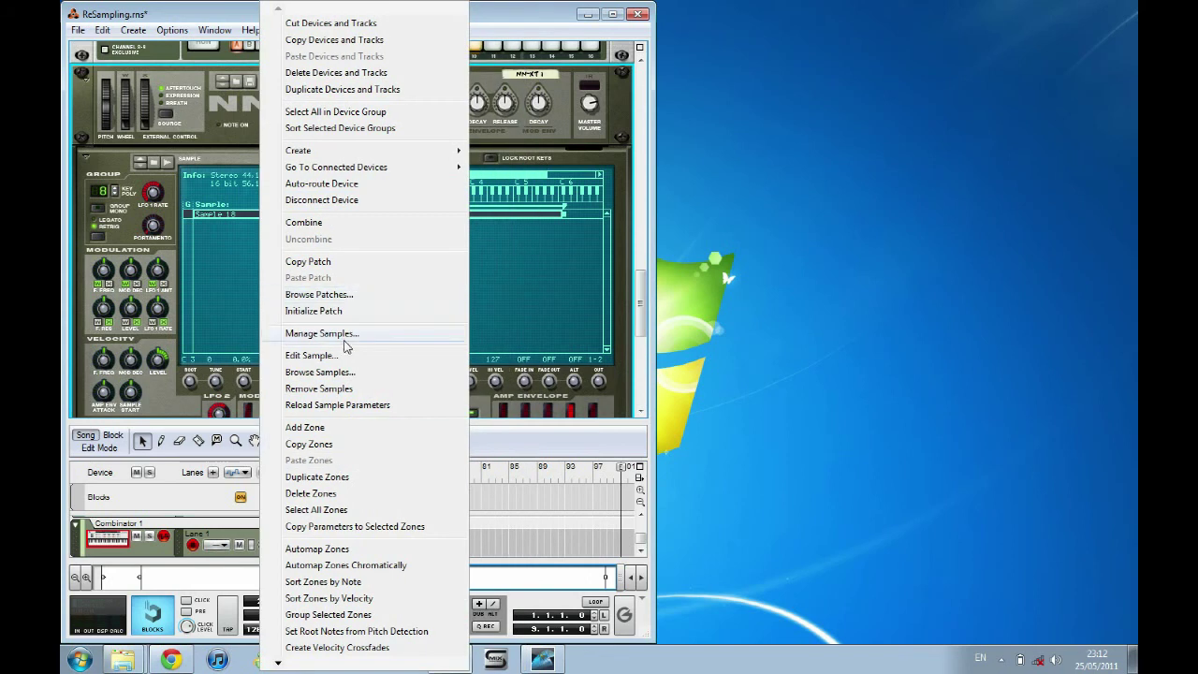
left_click(348, 311)
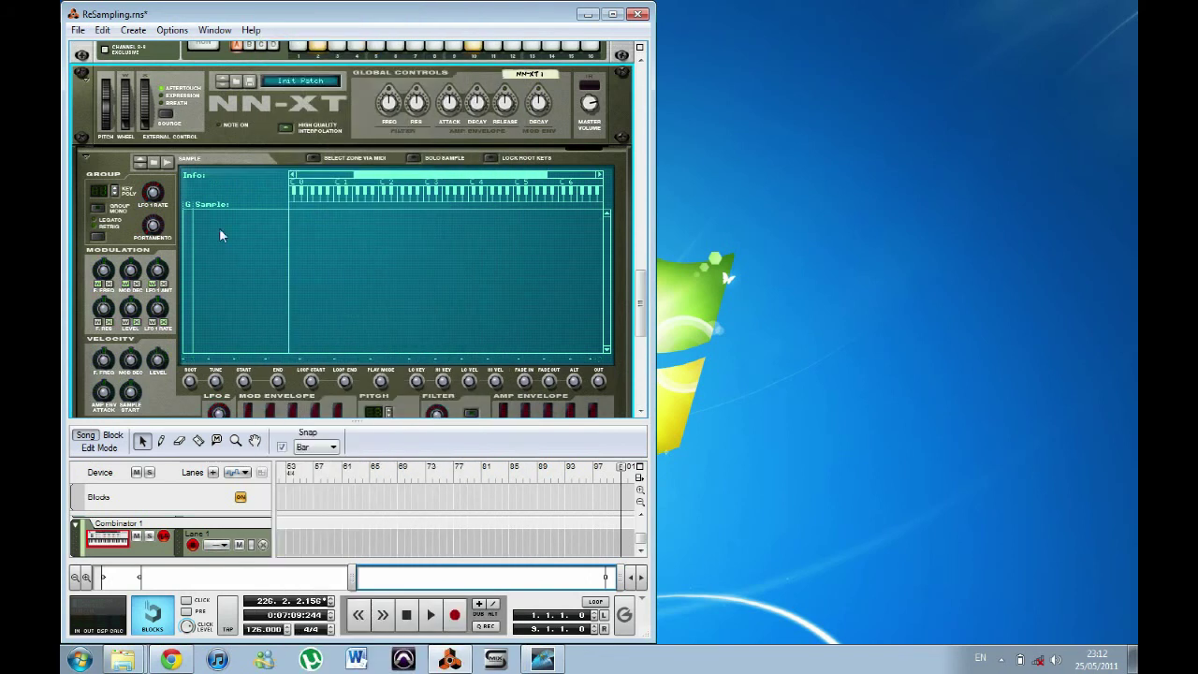
left_click(166, 163)
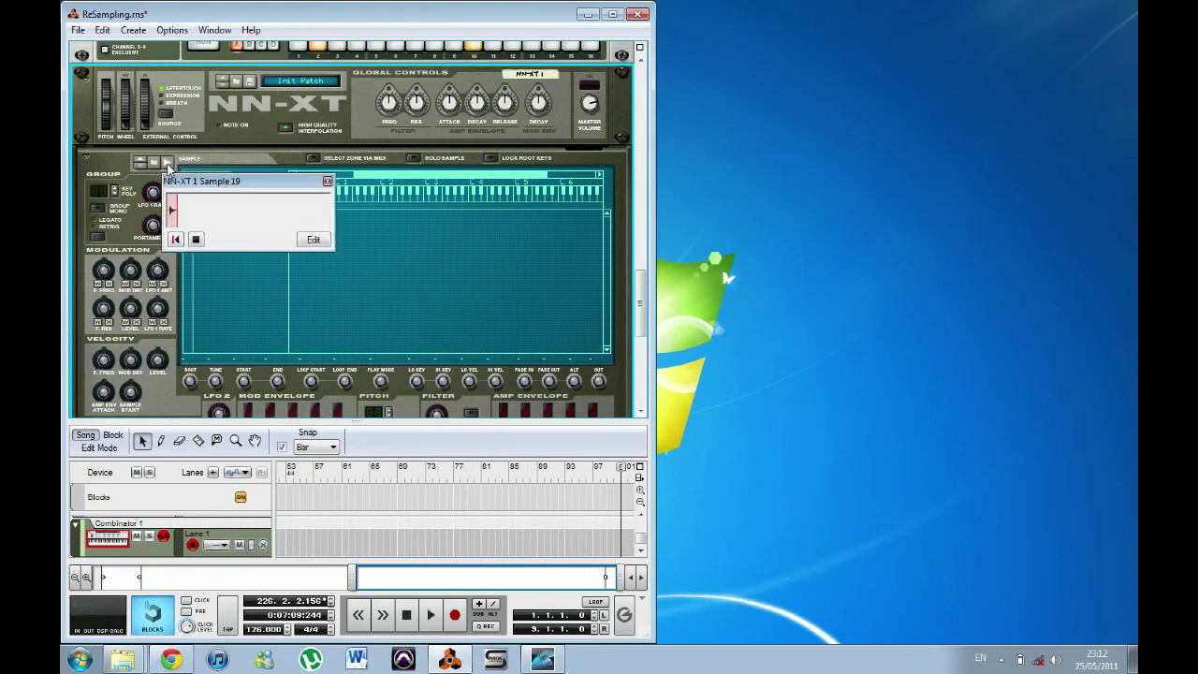
left_click(196, 241)
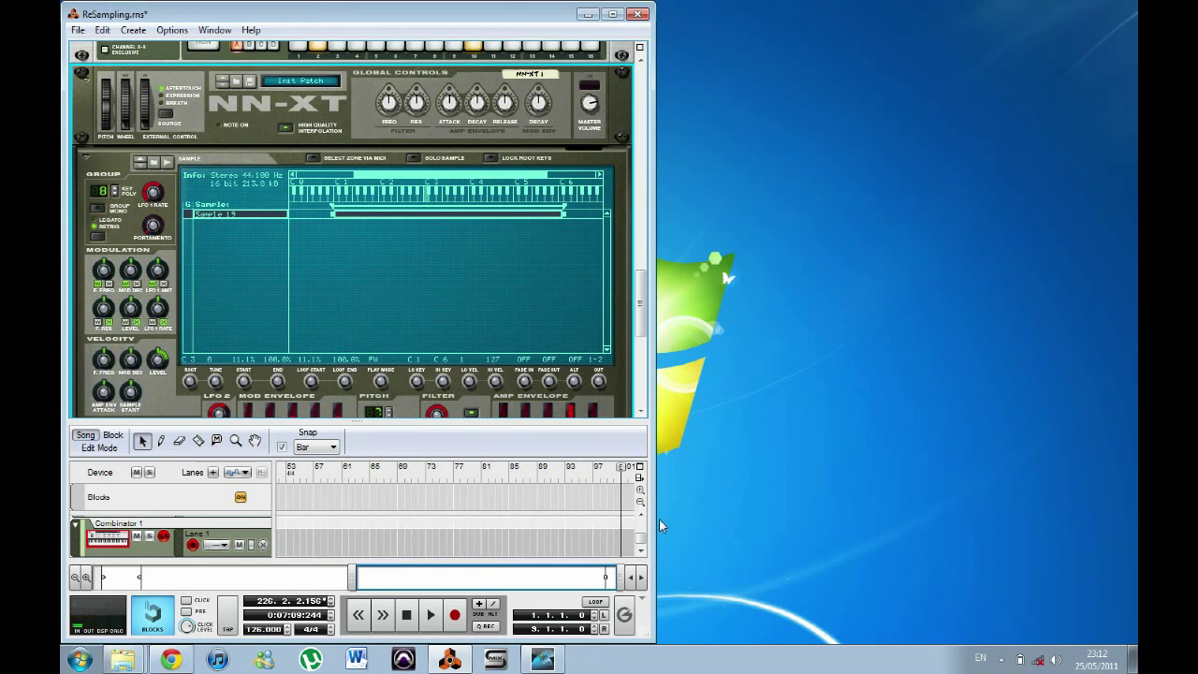
scroll(646, 520, "up", 2)
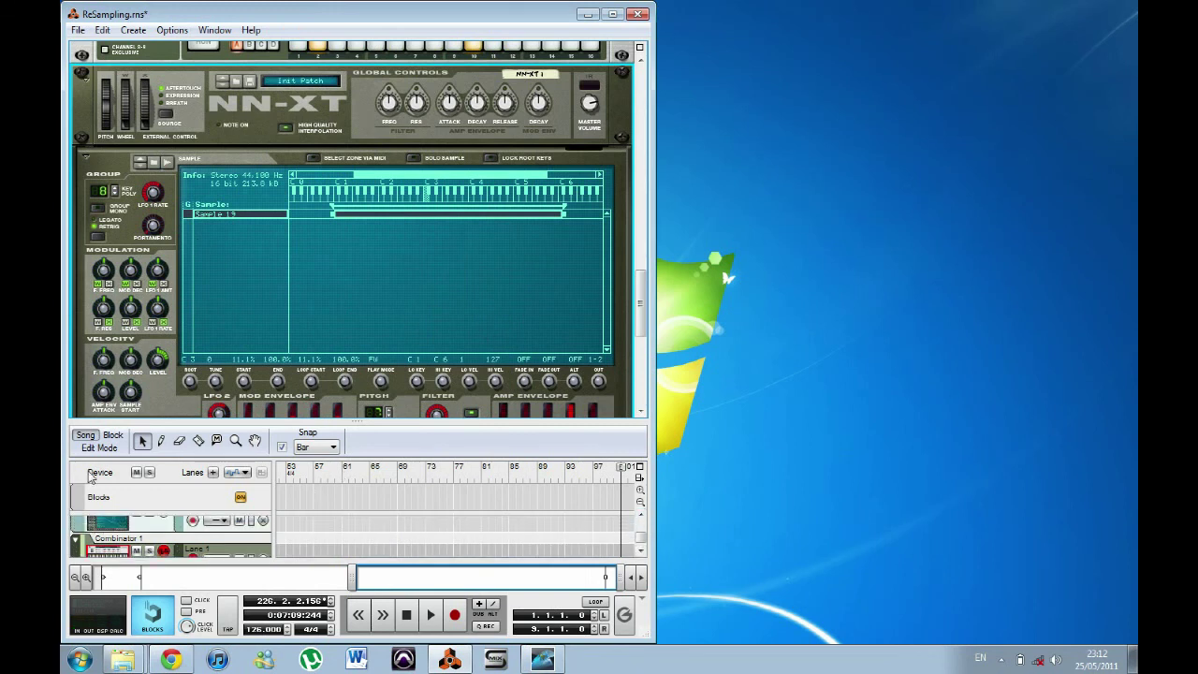
Select the NN-XT 1 track and scroll the rack to show Redrum above the NN-XT.
left_click(125, 531)
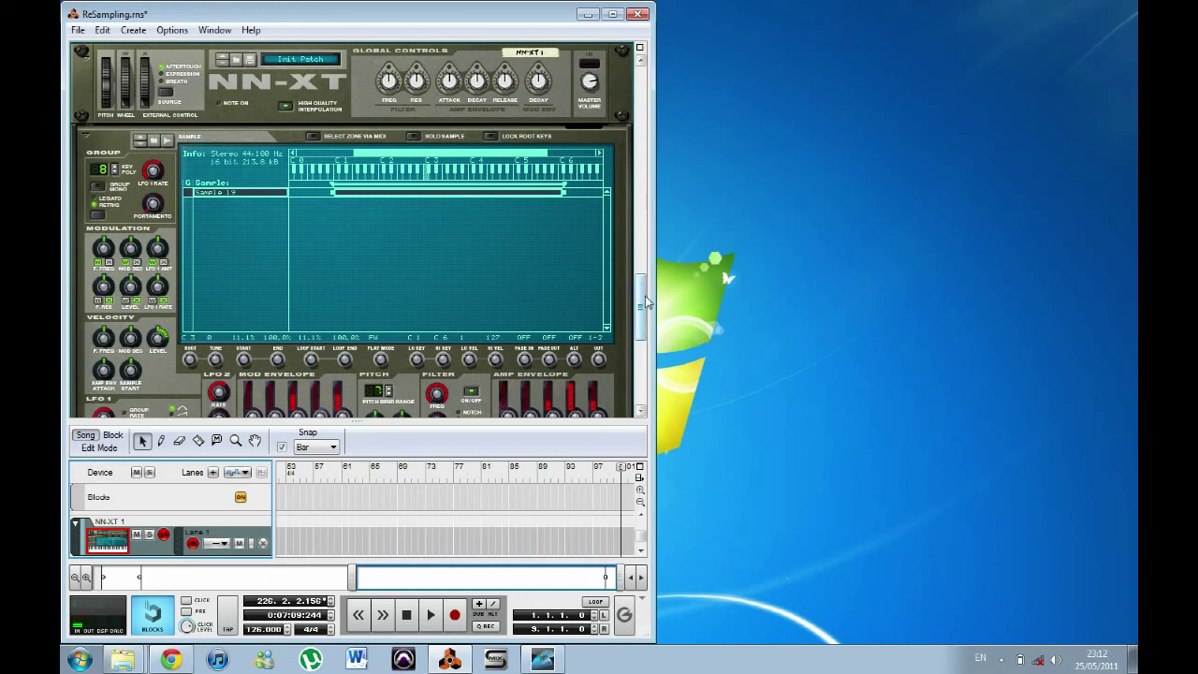
left_click_drag(645, 296, 641, 248)
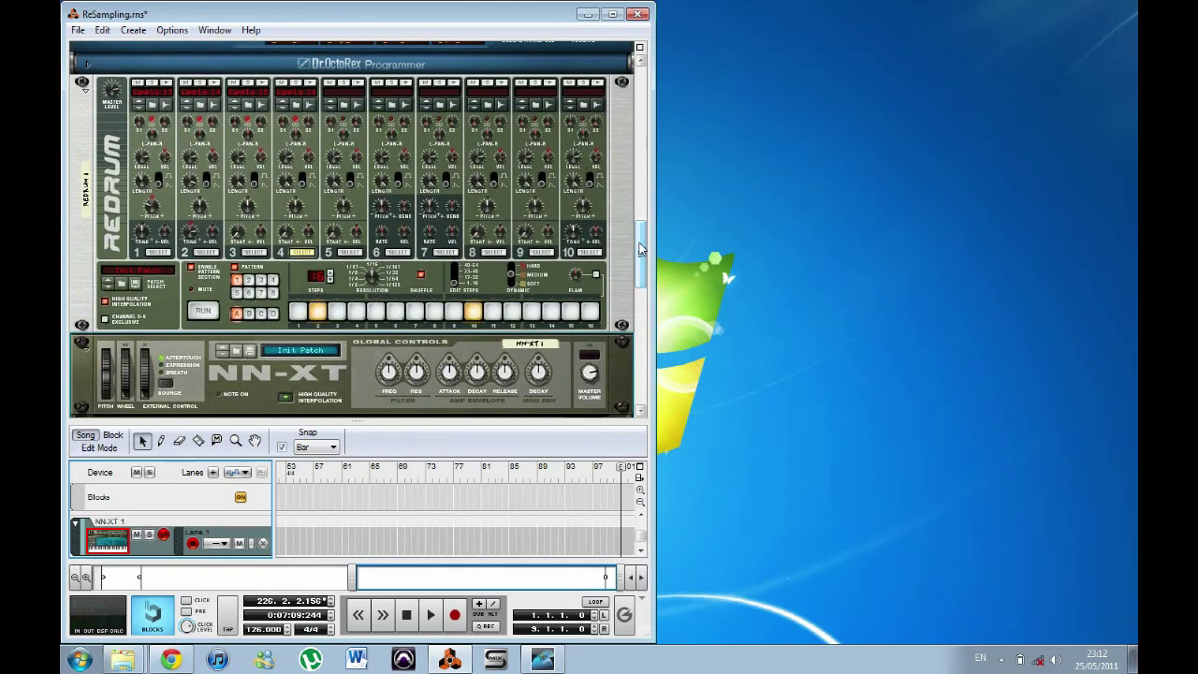